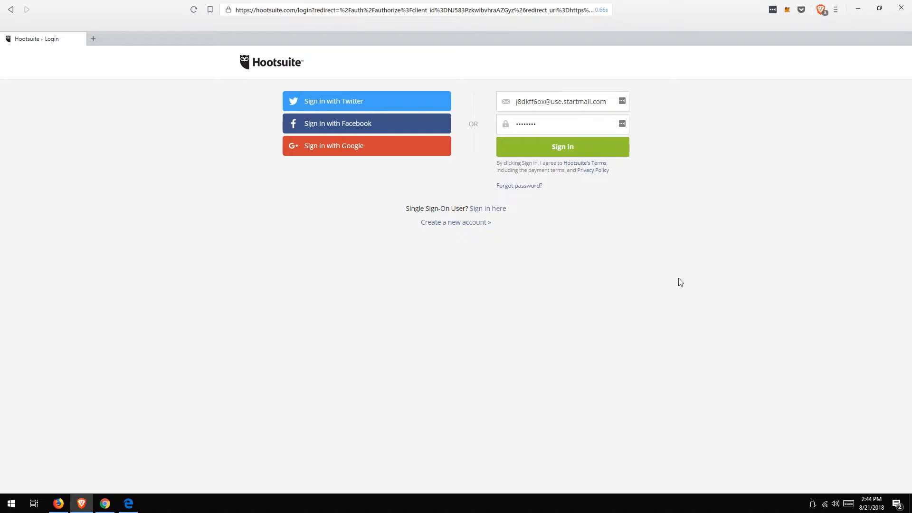
# Sign in to Hootsuite and use Browse All Streams to add a Mentions stream for the The_Blocknet Twitter profile.
pyautogui.click(561, 153)
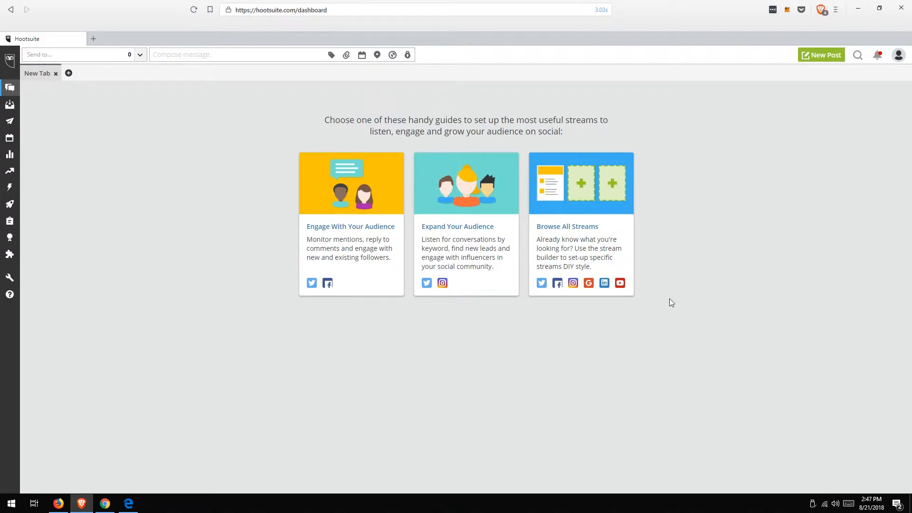
pyautogui.click(581, 230)
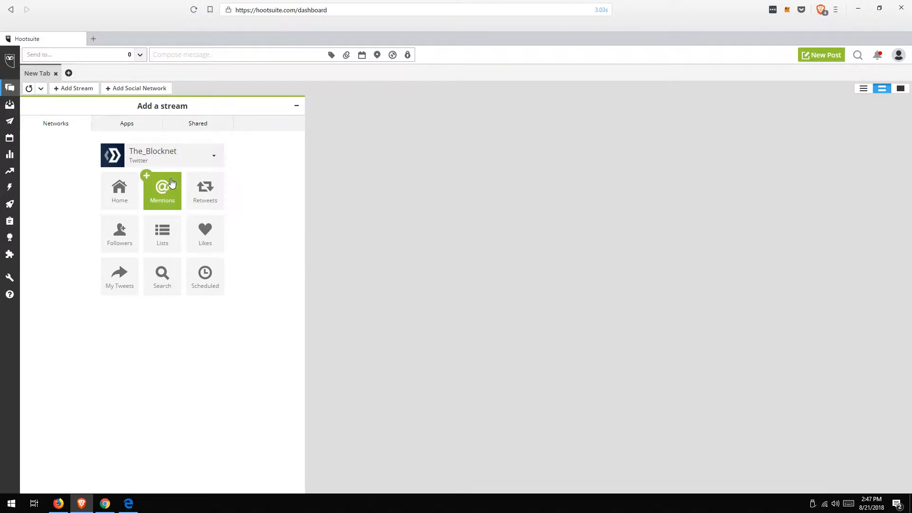
pyautogui.click(214, 155)
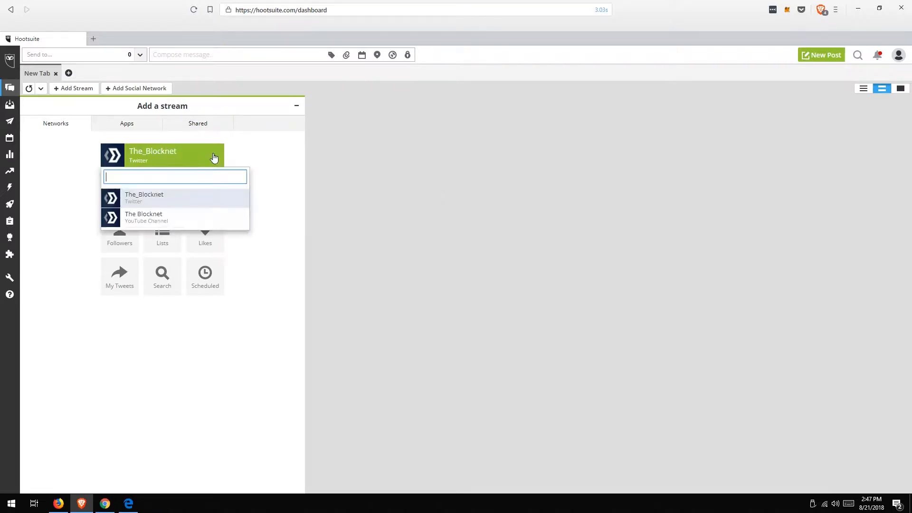
pyautogui.click(170, 203)
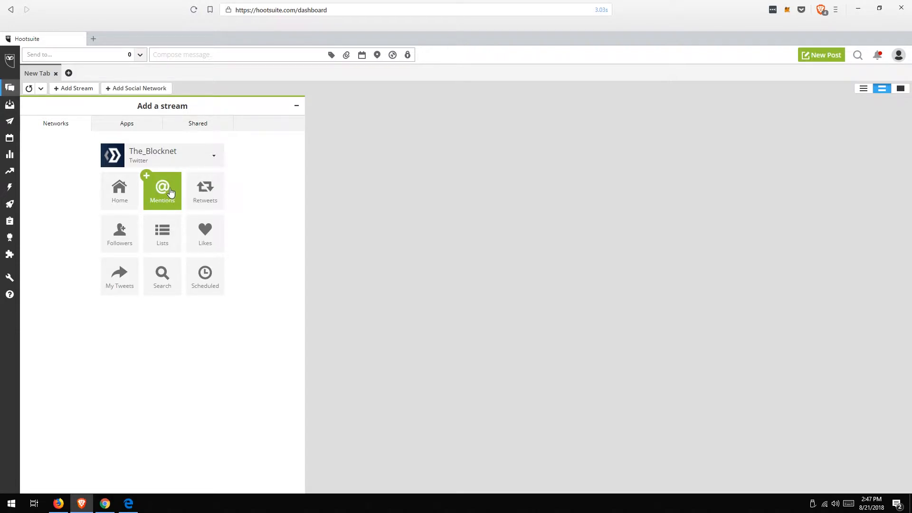
pyautogui.click(171, 192)
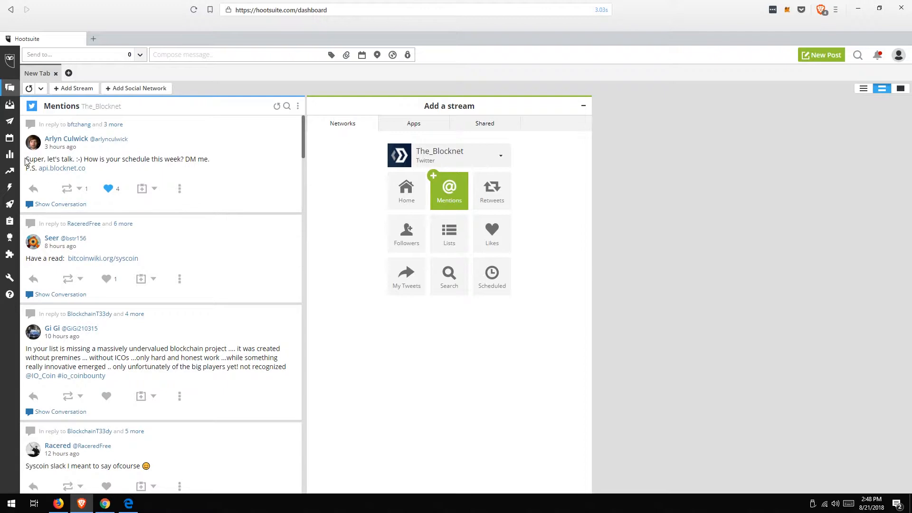
# View the other users mentioned in the first tweet of the Mentions stream and expand its conversation.
pyautogui.moveTo(26, 159); pyautogui.dragTo(205, 164)
pyautogui.click(95, 171)
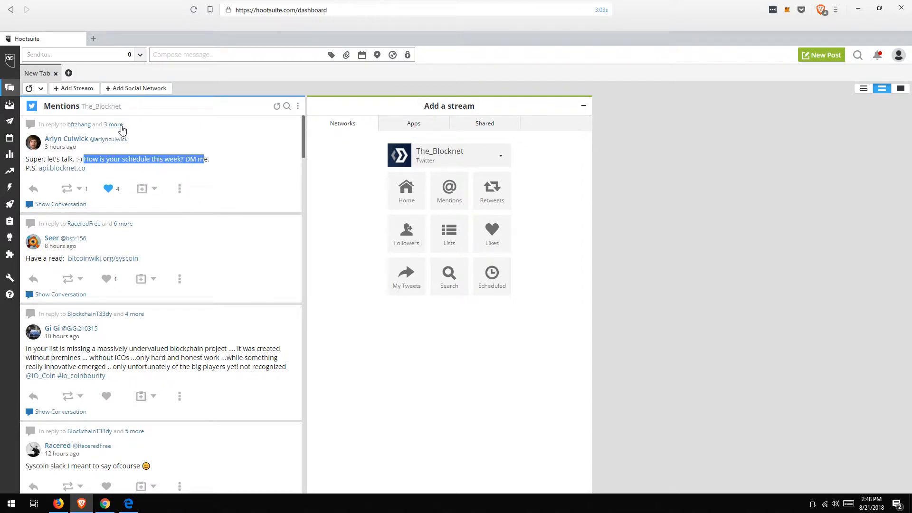
pyautogui.click(121, 127)
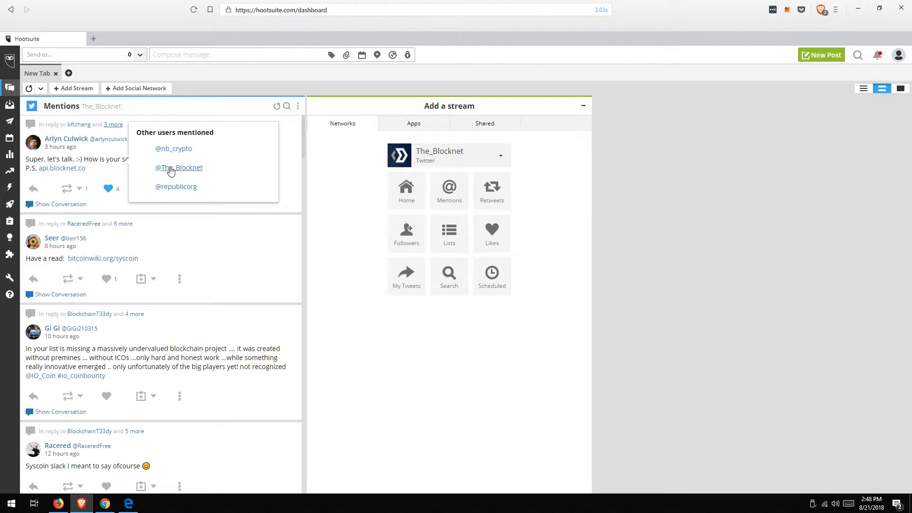
pyautogui.click(66, 205)
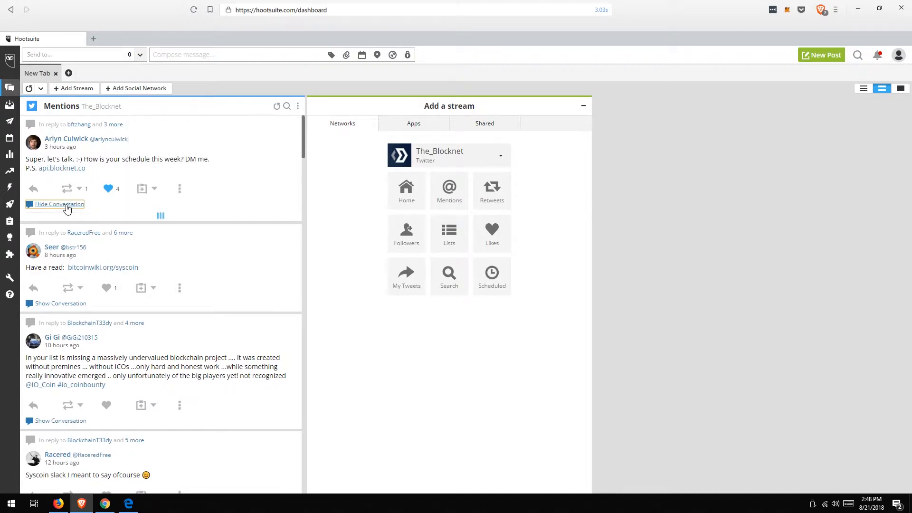
pyautogui.click(130, 234)
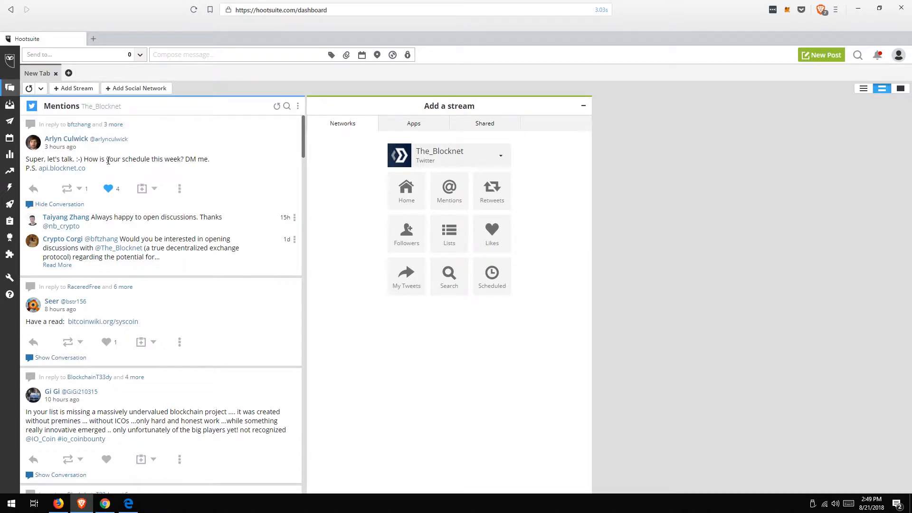
# Open the first mention on Twitter, view the original tweet of its thread, and return to the dashboard.
pyautogui.click(60, 147)
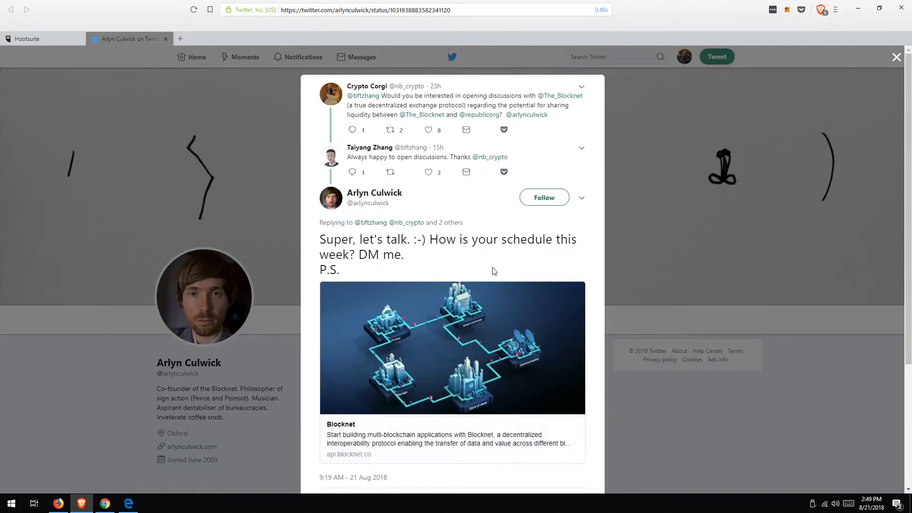
pyautogui.click(512, 104)
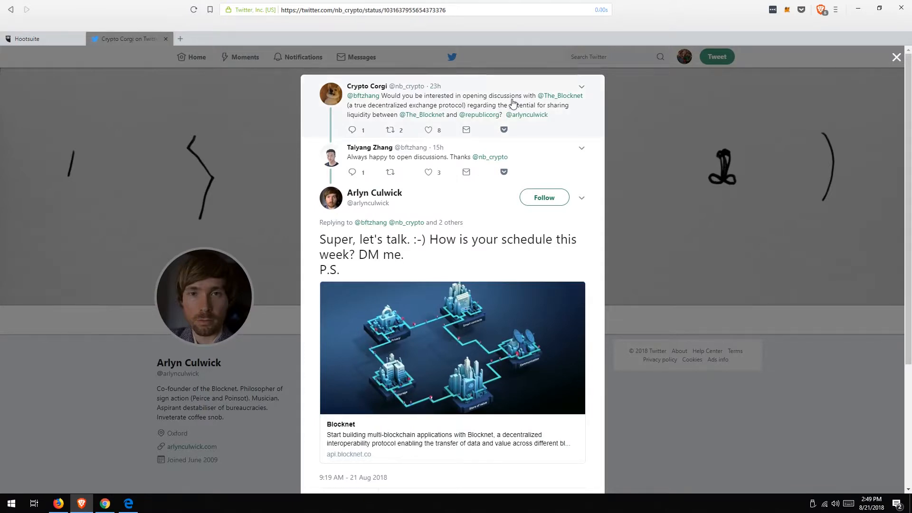
pyautogui.click(166, 39)
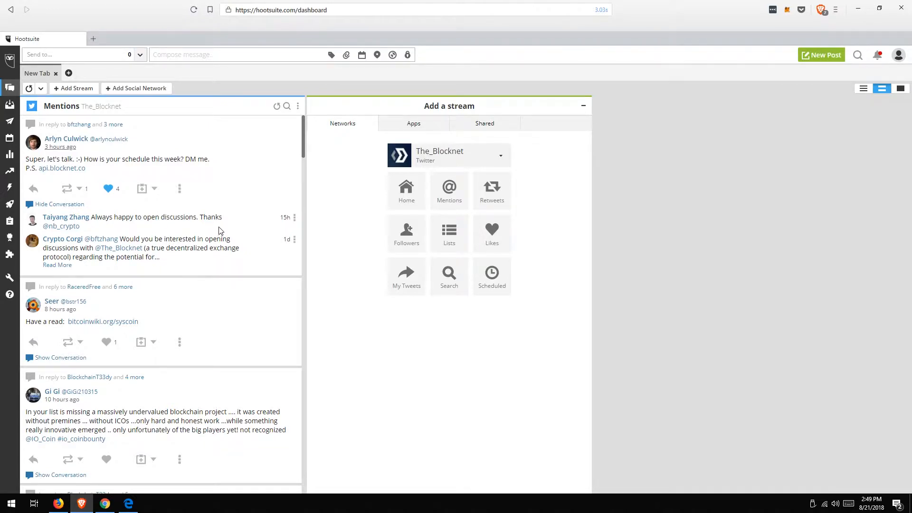
# Collapse and reopen the stream builder, and add a Home stream for the The_Blocknet Twitter profile.
pyautogui.click(583, 106)
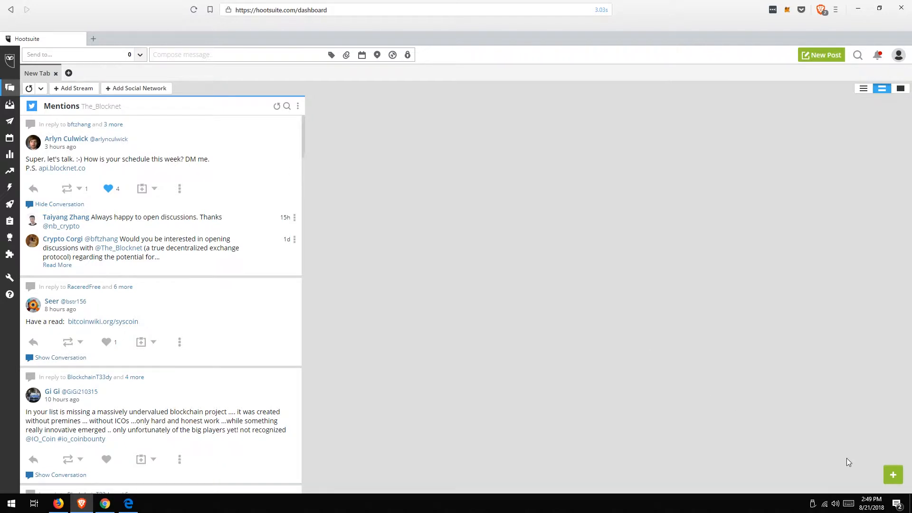
pyautogui.click(894, 475)
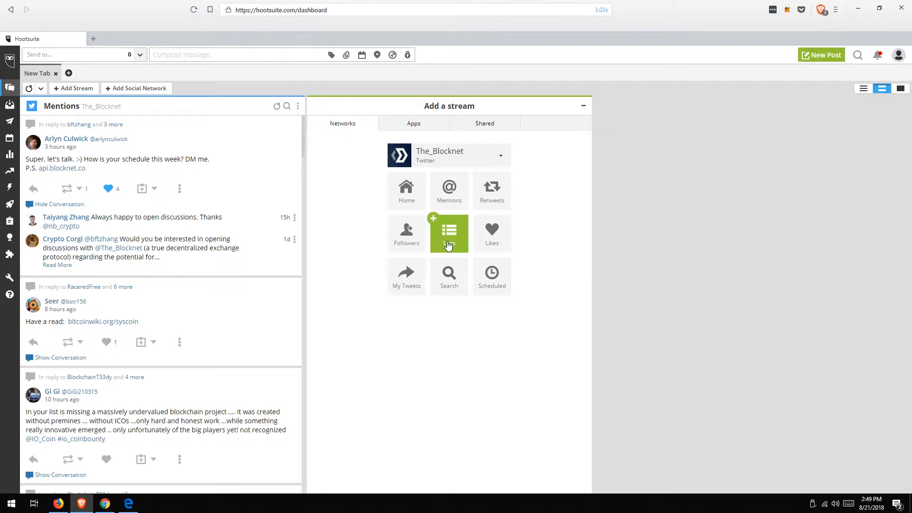
pyautogui.click(406, 190)
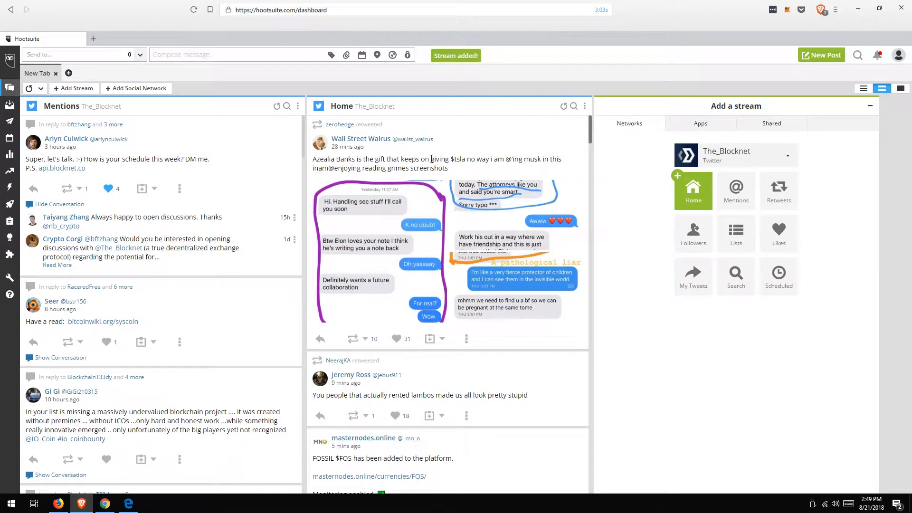
pyautogui.scroll(-10, 432, 163)
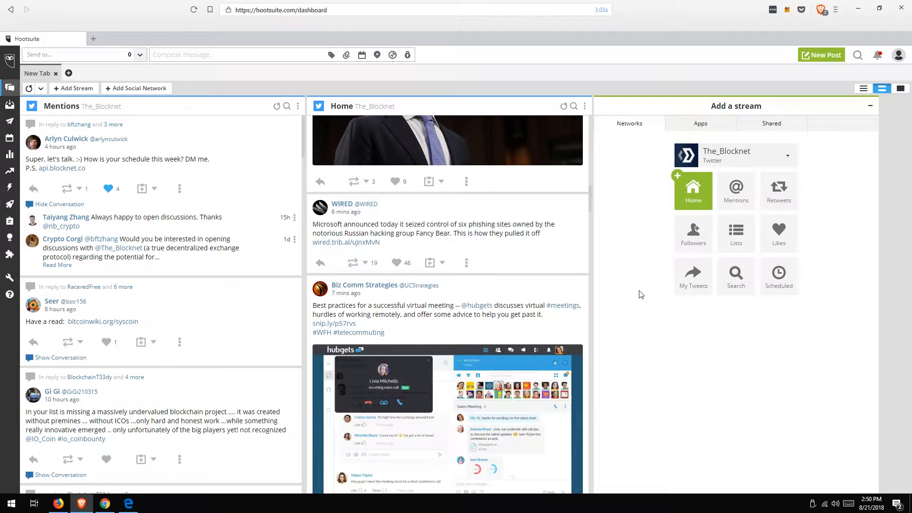
# Add a My Tweets stream for the The_Blocknet Twitter profile and look through its tweets.
pyautogui.click(700, 288)
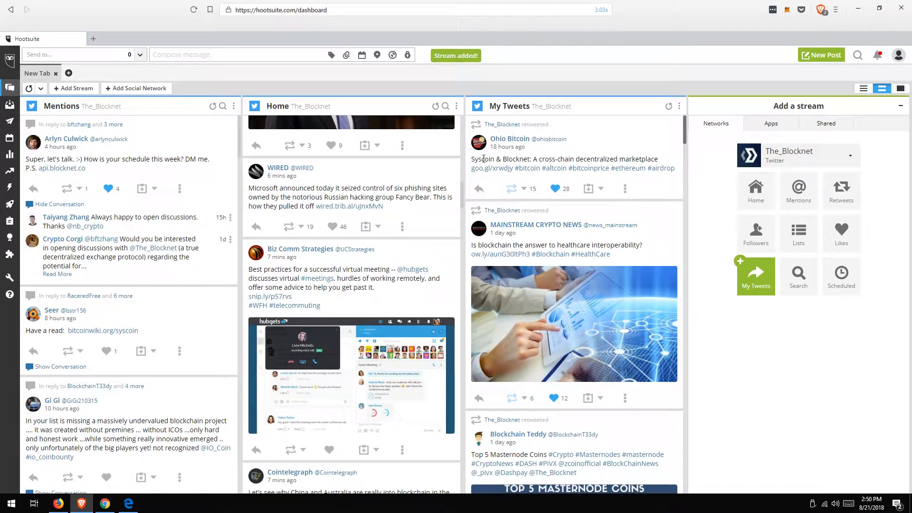
pyautogui.scroll(-1, 634, 224)
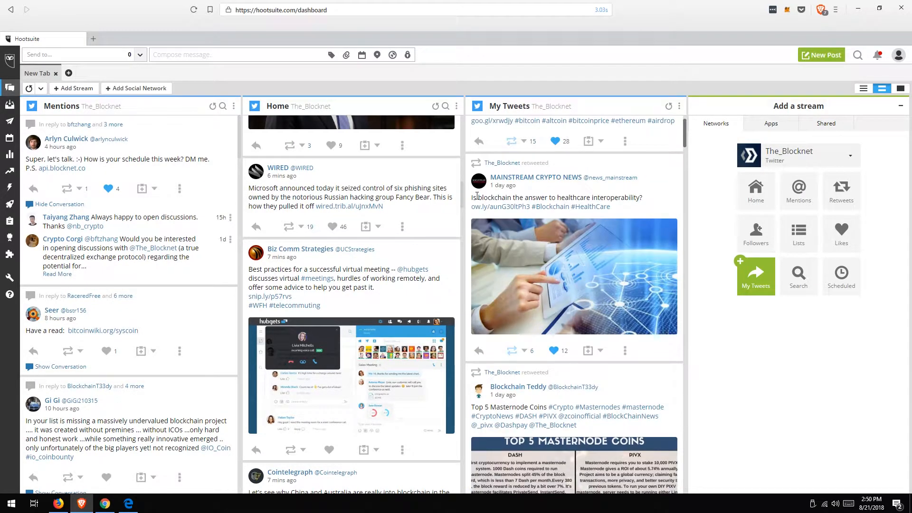
pyautogui.scroll(-1, 622, 196)
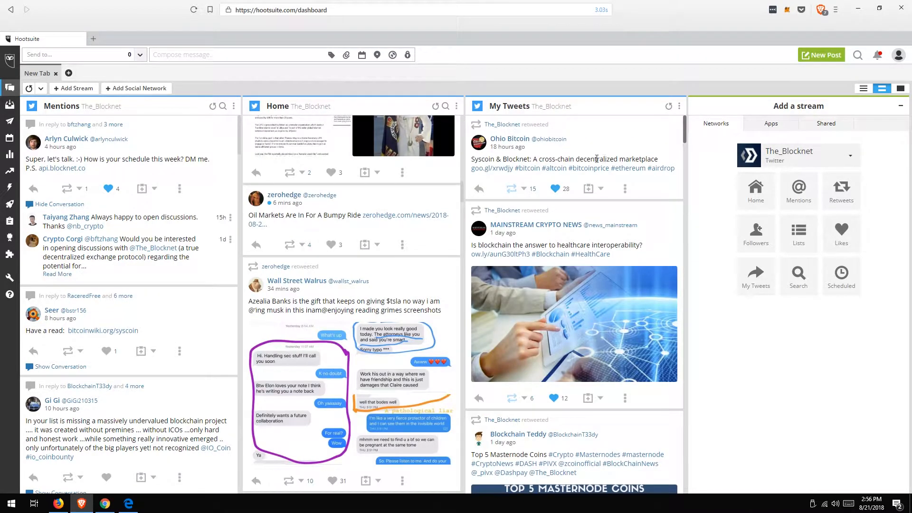
pyautogui.moveTo(504, 159); pyautogui.dragTo(526, 160)
pyautogui.click(84, 250)
pyautogui.moveTo(503, 159); pyautogui.dragTo(529, 162)
pyautogui.click(528, 160)
# Add the Marketing team's shared search stream Blocknet -RT -"Moving today:" and look through its tweets.
pyautogui.click(832, 127)
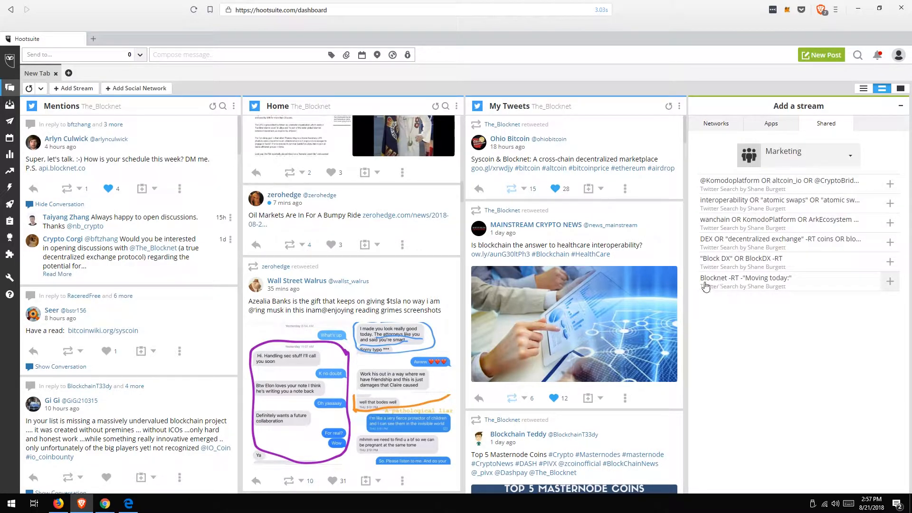
pyautogui.click(891, 283)
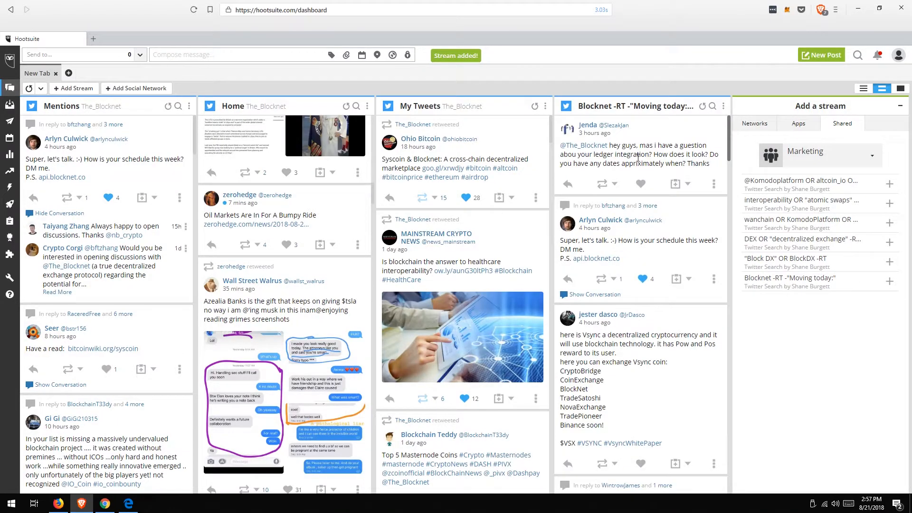
pyautogui.scroll(-1, 632, 155)
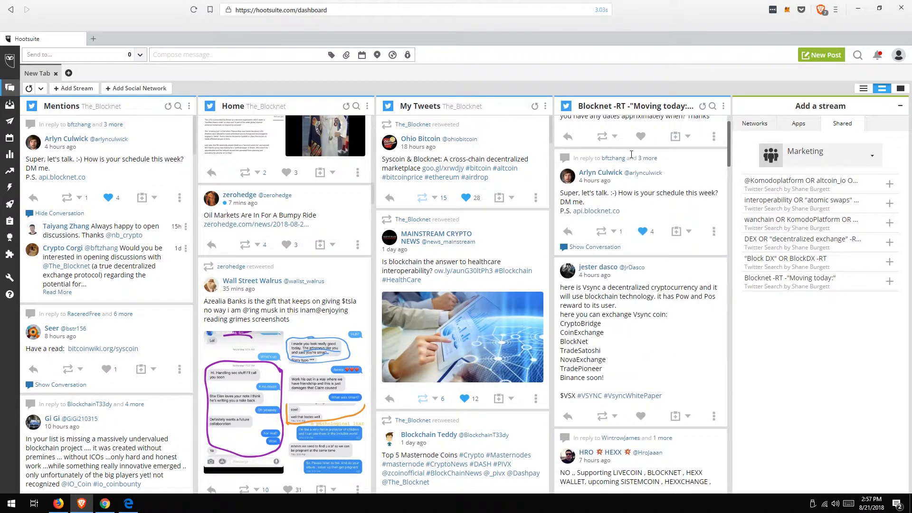
pyautogui.scroll(-1, 631, 155)
pyautogui.scroll(-1, 641, 153)
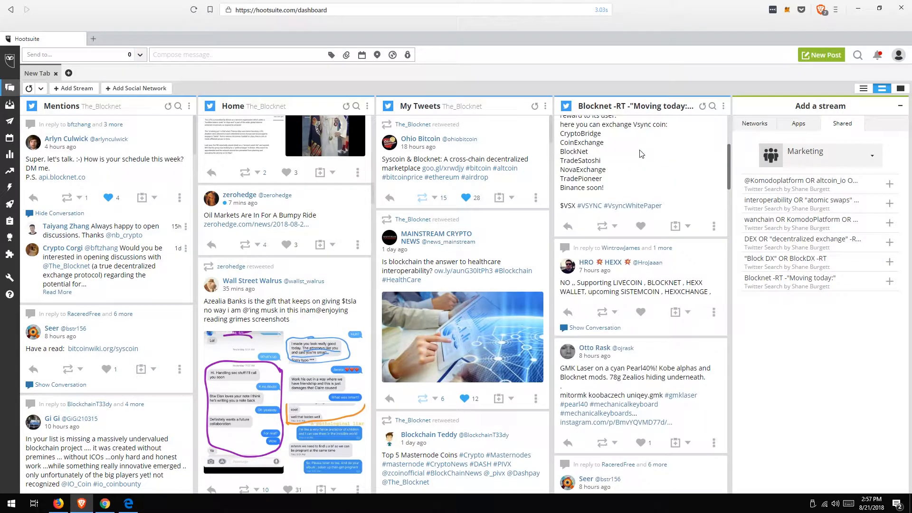
pyautogui.scroll(5, 641, 154)
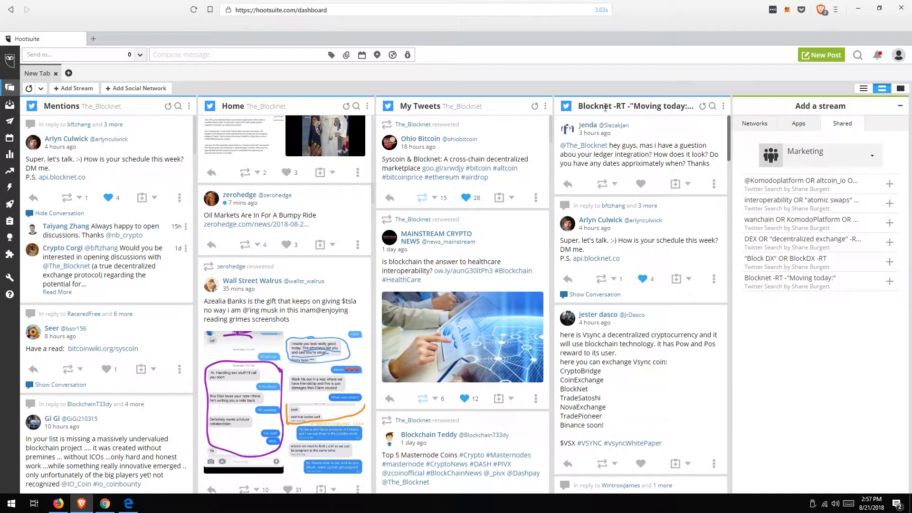
# Examine each term of the search query in the Blocknet -RT -"Moving today:" stream's preferences and save the dialog with the query as it is.
pyautogui.click(723, 108)
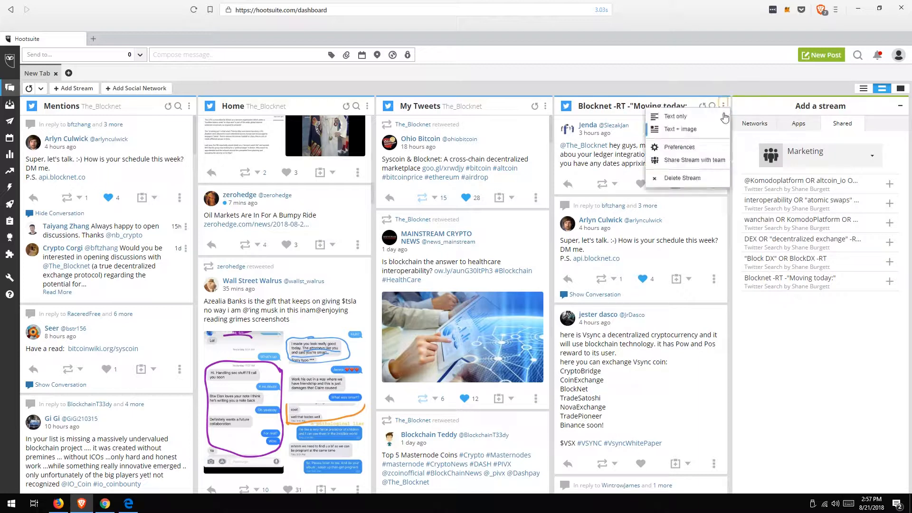
pyautogui.click(694, 147)
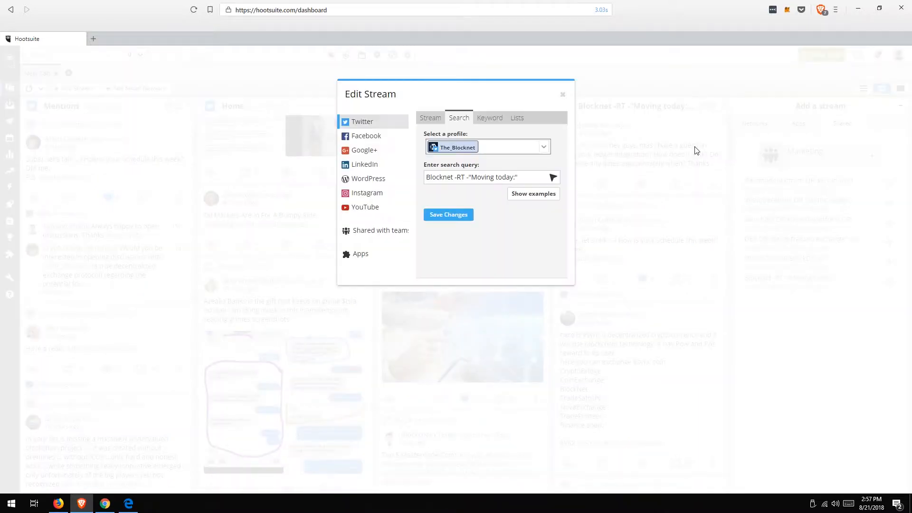
pyautogui.moveTo(426, 177); pyautogui.dragTo(522, 178)
pyautogui.click(426, 178)
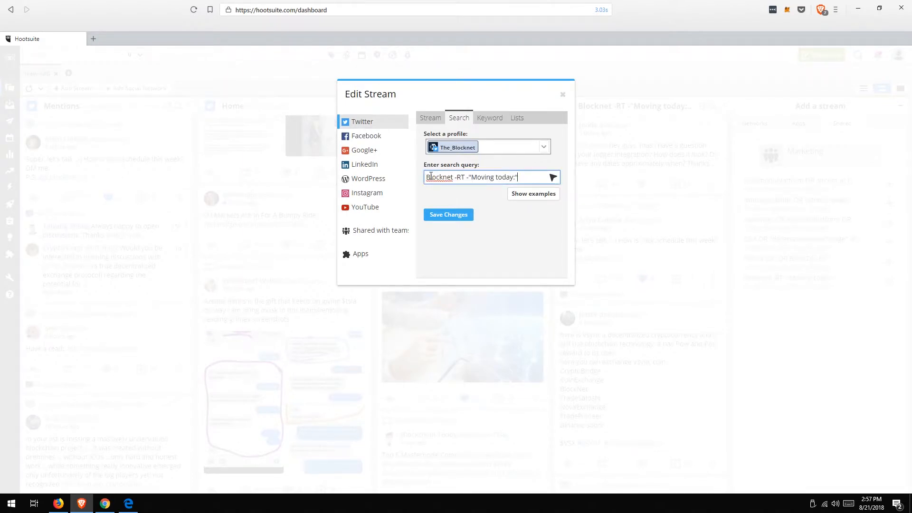
pyautogui.moveTo(426, 177); pyautogui.dragTo(464, 183)
pyautogui.click(454, 182)
pyautogui.moveTo(468, 178); pyautogui.dragTo(531, 180)
pyautogui.click(467, 178)
pyautogui.moveTo(467, 178); pyautogui.dragTo(527, 178)
pyautogui.click(524, 178)
pyautogui.moveTo(472, 178); pyautogui.dragTo(524, 182)
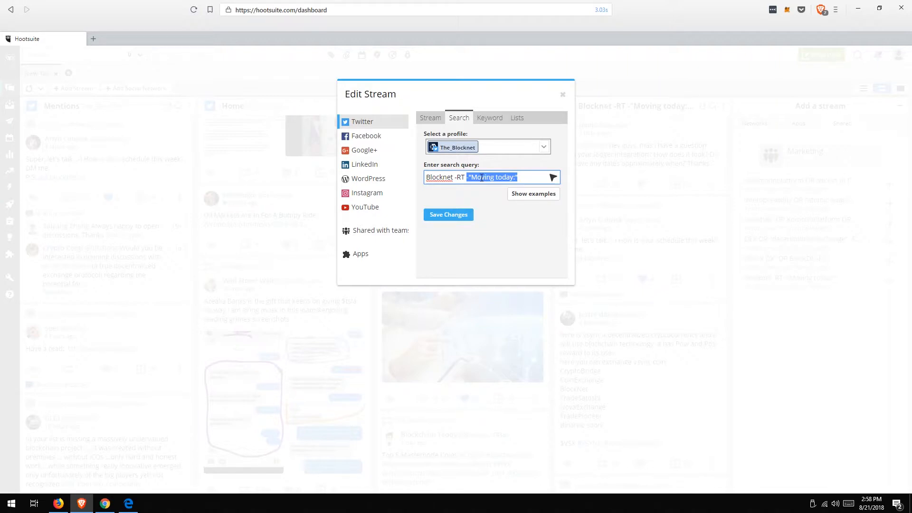
pyautogui.click(469, 178)
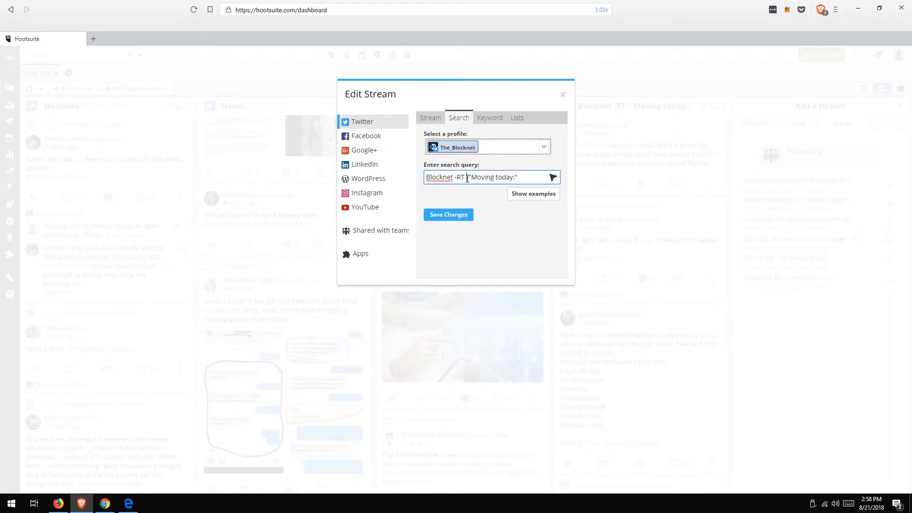
pyautogui.moveTo(470, 177); pyautogui.dragTo(506, 177)
pyautogui.click(506, 177)
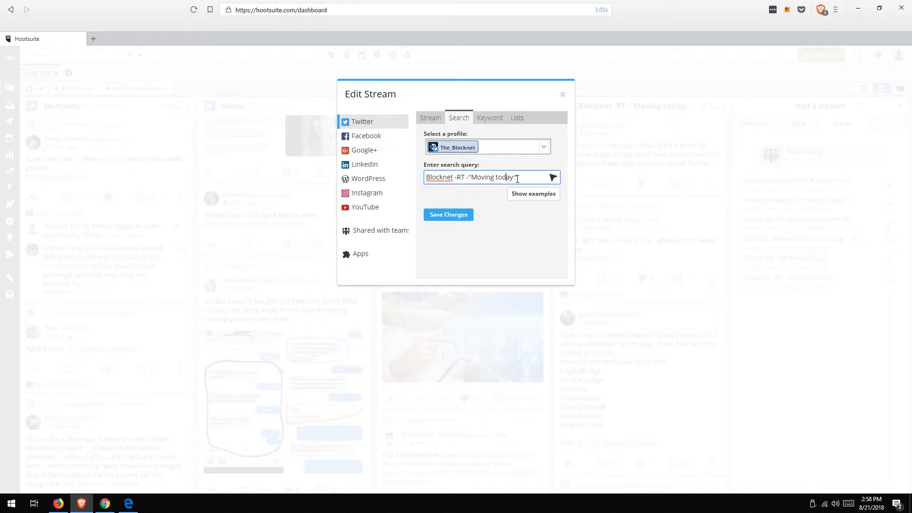
pyautogui.click(455, 215)
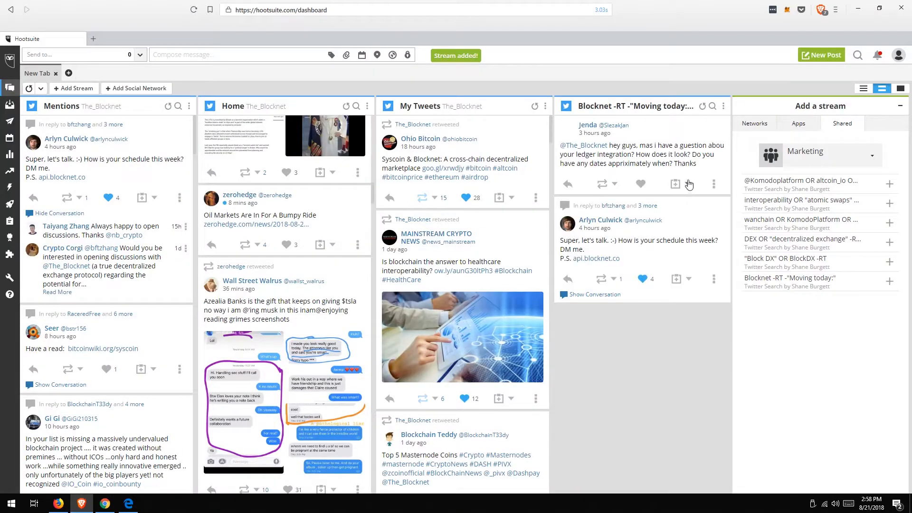
# Shorten the title of the Blocknet -RT -"Moving today:" stream to Blocknet.
pyautogui.click(661, 106)
pyautogui.click(611, 106)
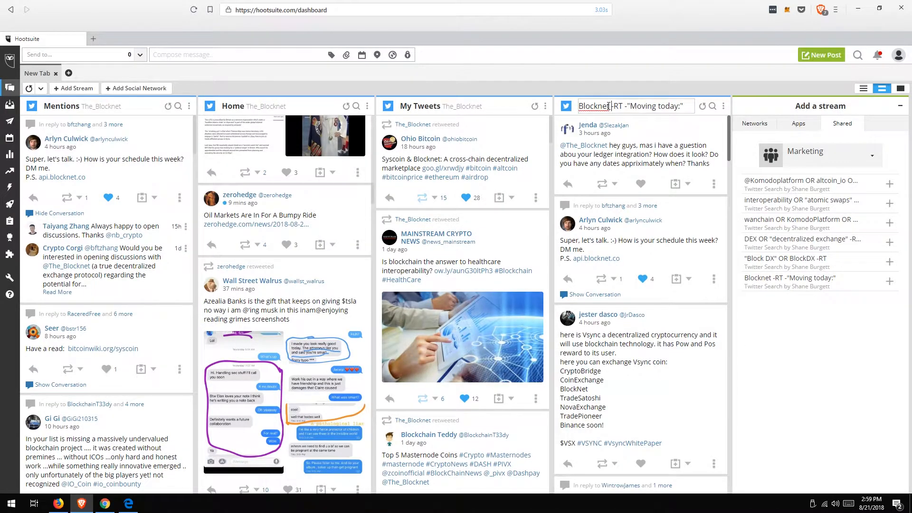
pyautogui.moveTo(609, 106); pyautogui.dragTo(689, 111)
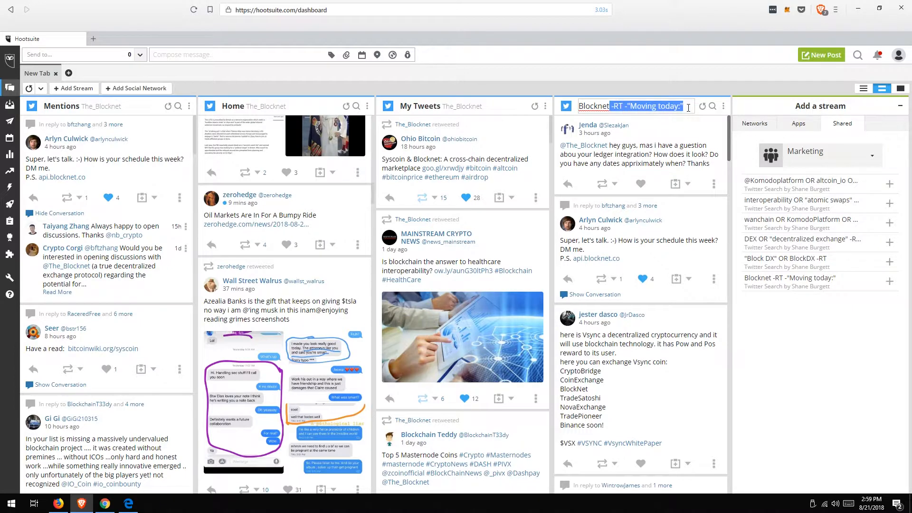
pyautogui.press('BackSpace')
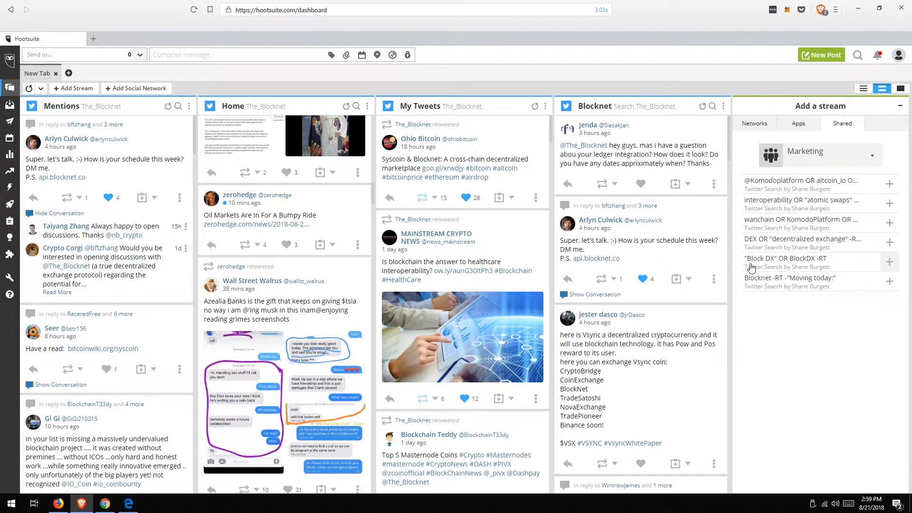
# Add the Marketing team's shared search stream "Block DX" OR BlockDX -RT to the dashboard.
pyautogui.click(889, 264)
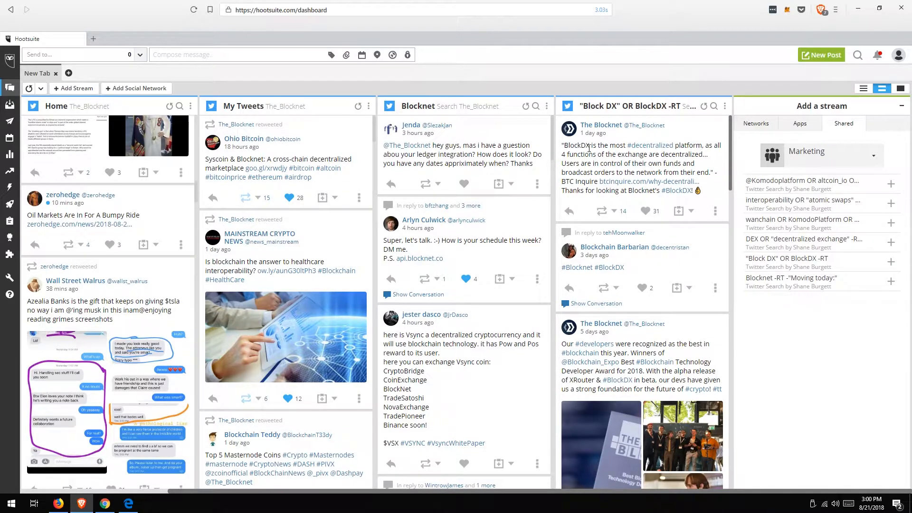
# Shorten the title of the "Block DX" OR BlockDX -RT stream to Block DX and close the stream-adding pane.
pyautogui.scroll(-2, 589, 148)
pyautogui.scroll(2, 617, 143)
pyautogui.click(658, 107)
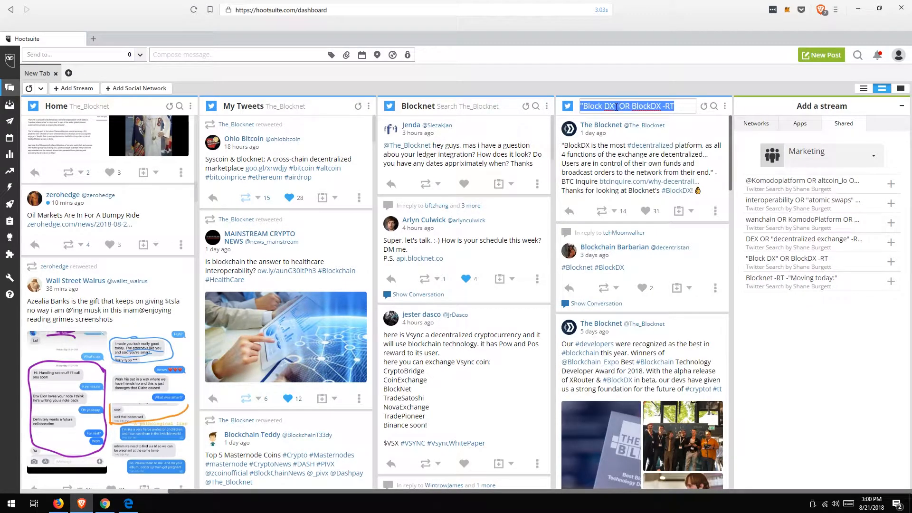
pyautogui.moveTo(614, 107); pyautogui.dragTo(675, 108)
pyautogui.press('BackSpace')
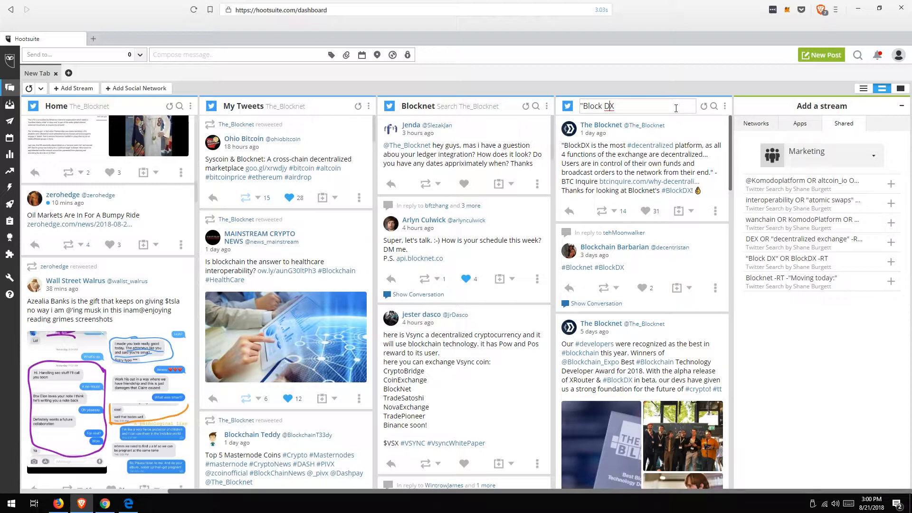
pyautogui.press('BackSpace')
pyautogui.press('Return')
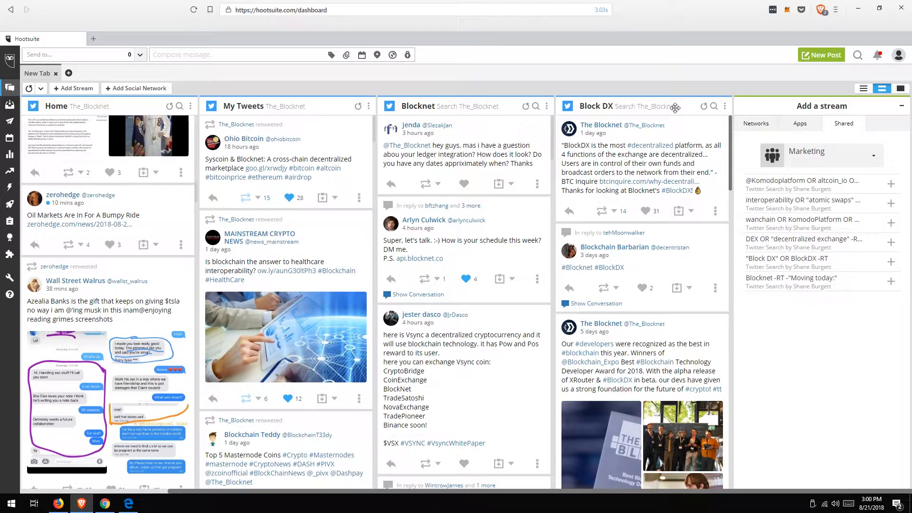
pyautogui.click(902, 108)
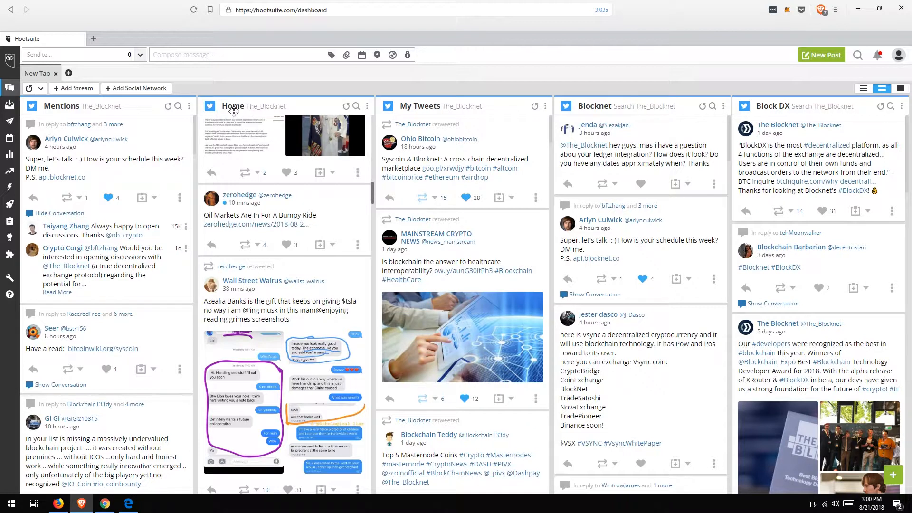
# Rename the current dashboard tab to Blocknet.
pyautogui.doubleClick(36, 73)
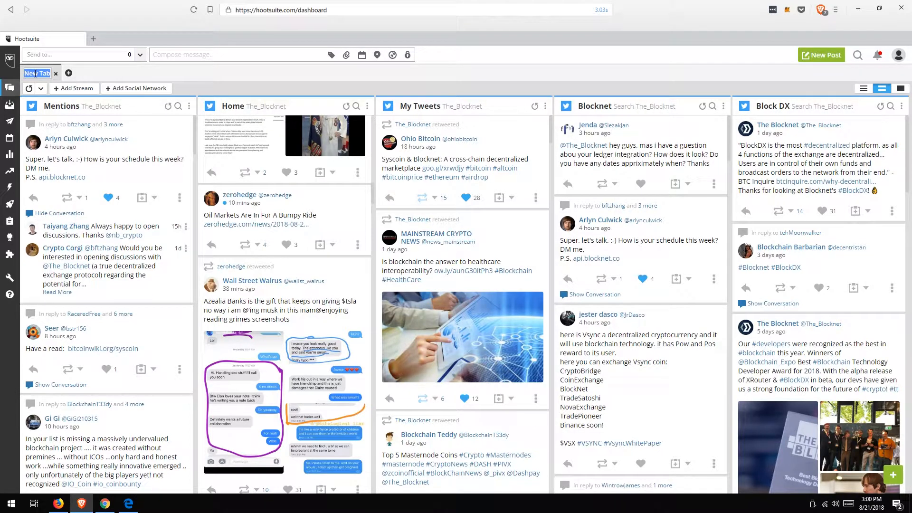
pyautogui.write('Blocknet')
pyautogui.press('Return')
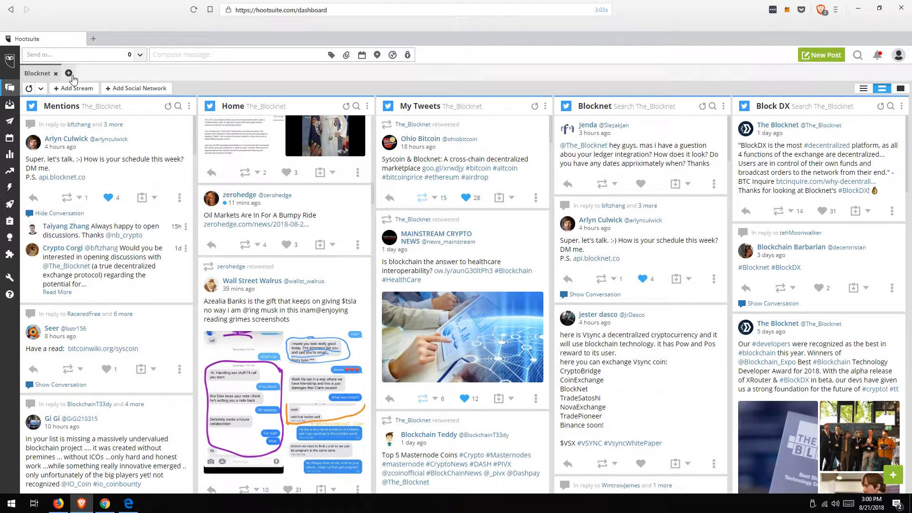
# Create a second dashboard tab named Engage.
pyautogui.click(69, 74)
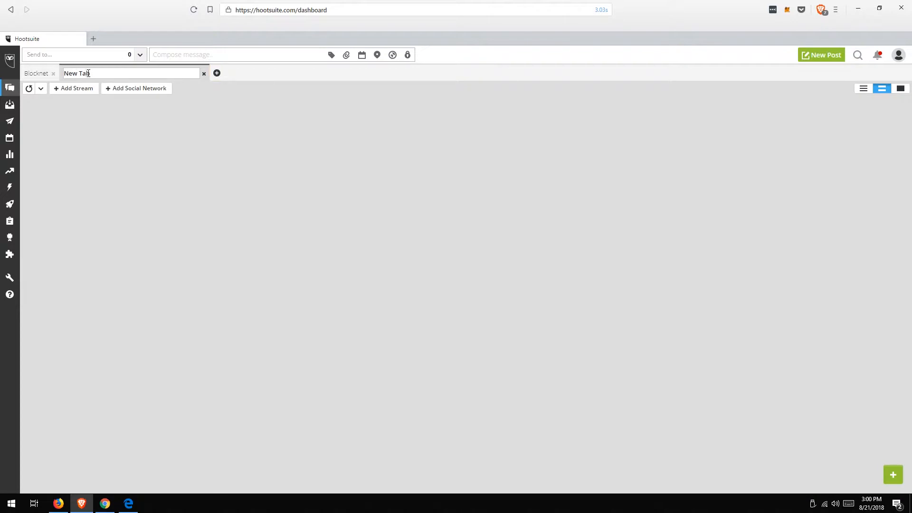
pyautogui.write('Engage')
pyautogui.press('Return')
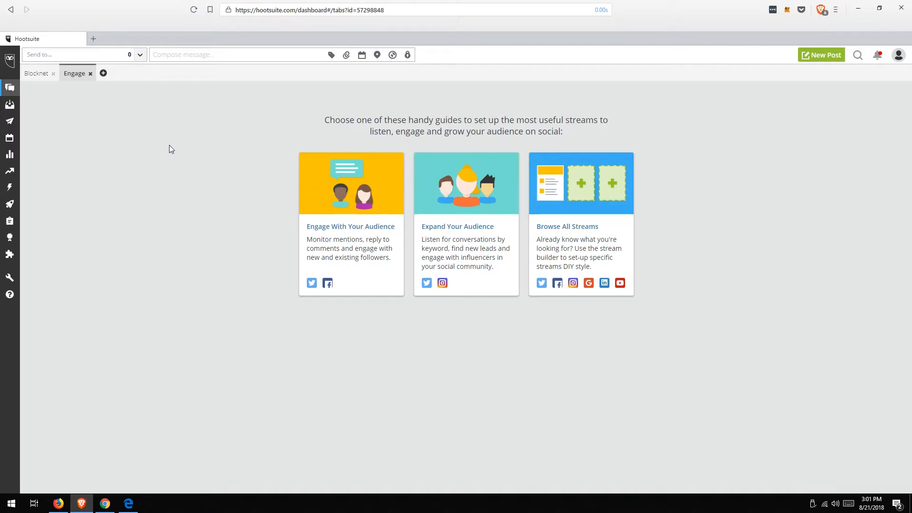
# Add the Marketing team's shared search stream starting with interoperability OR "atomic swaps" to the Engage tab.
pyautogui.click(579, 229)
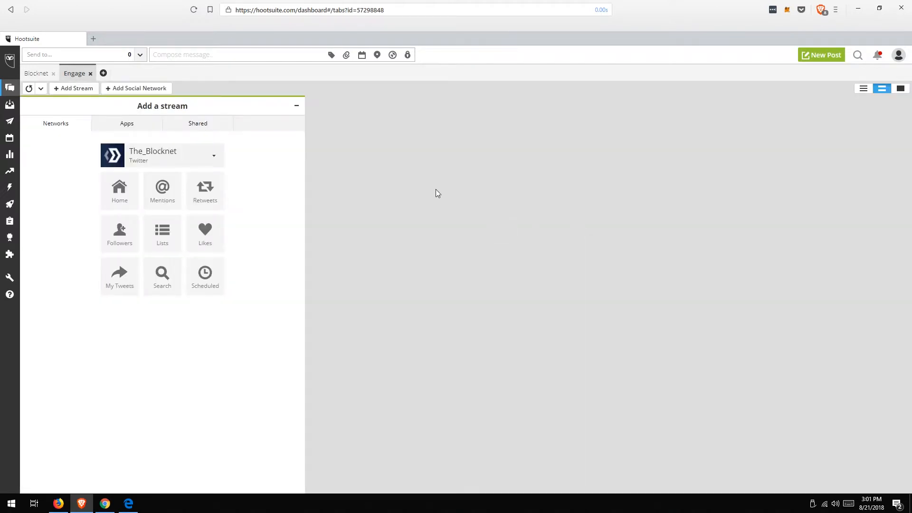
pyautogui.click(200, 125)
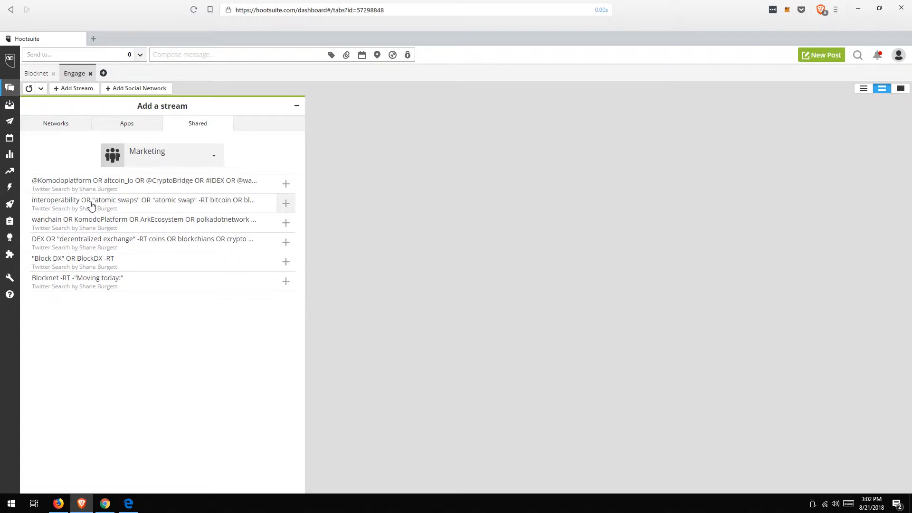
pyautogui.click(285, 203)
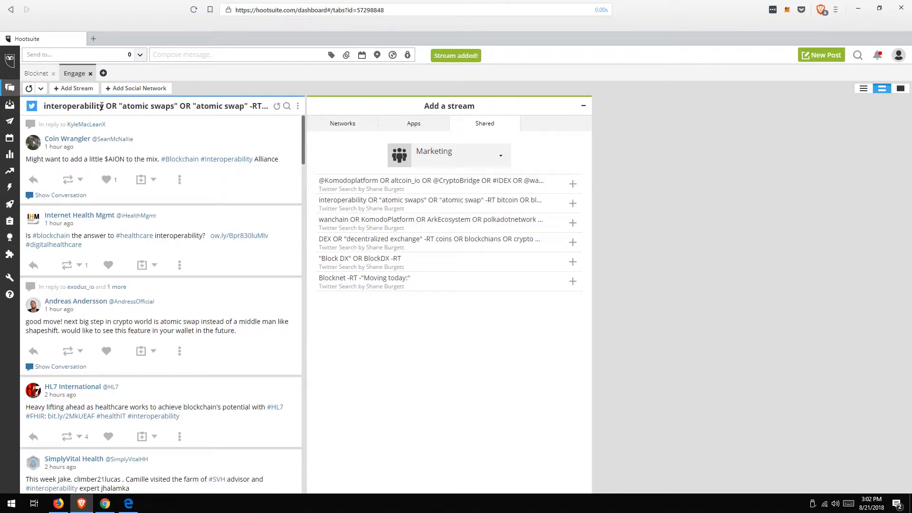
# Replace the title of the interoperability and atomic swaps search stream with Interoperability.
pyautogui.click(108, 106)
pyautogui.moveTo(108, 107); pyautogui.dragTo(292, 124)
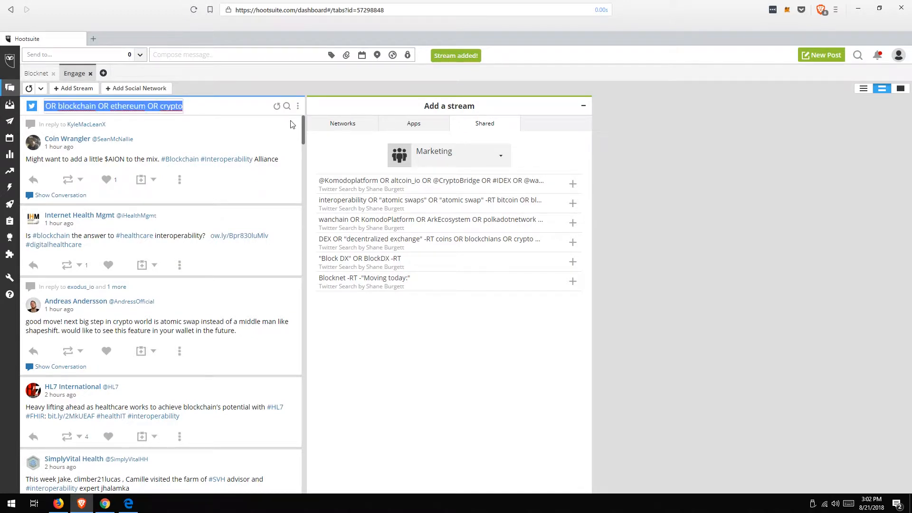
pyautogui.write('interoperability')
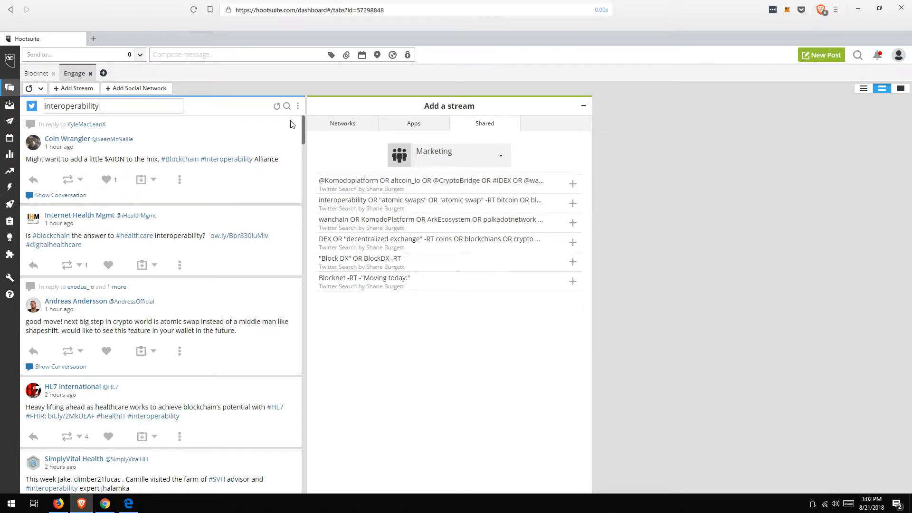
pyautogui.press('Home')
pyautogui.press('Delete')
pyautogui.write('I')
pyautogui.click(204, 136)
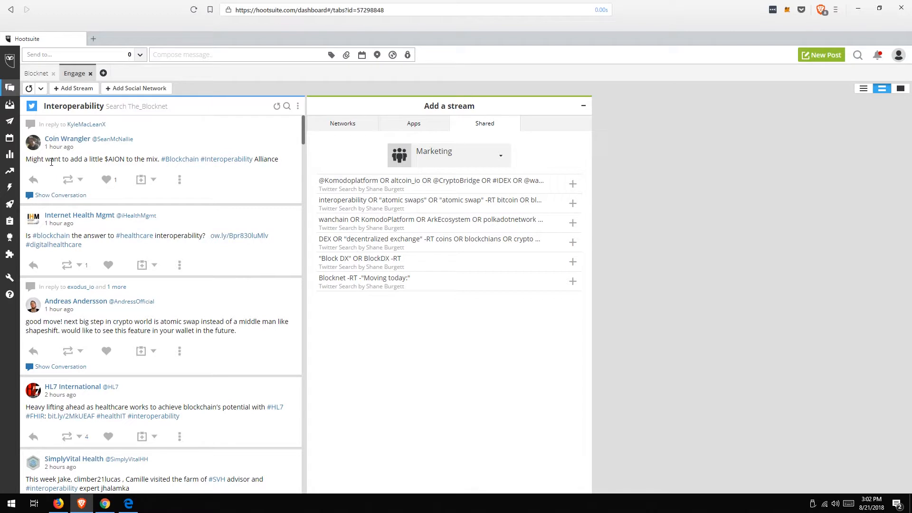
# Examine the first tweets in the Interoperability stream, including the $AION reply's conversation and the healthcare interoperability question.
pyautogui.moveTo(28, 160); pyautogui.dragTo(152, 161)
pyautogui.click(151, 161)
pyautogui.click(66, 198)
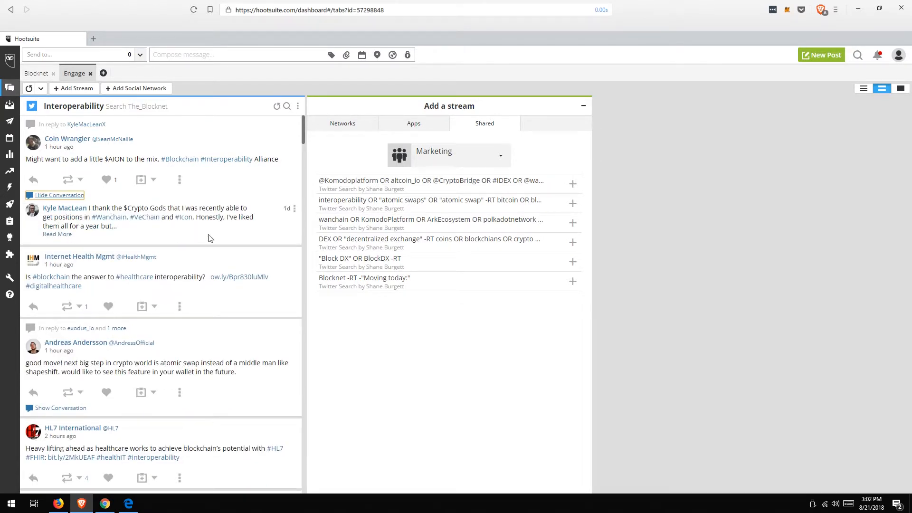
pyautogui.scroll(-2, 211, 237)
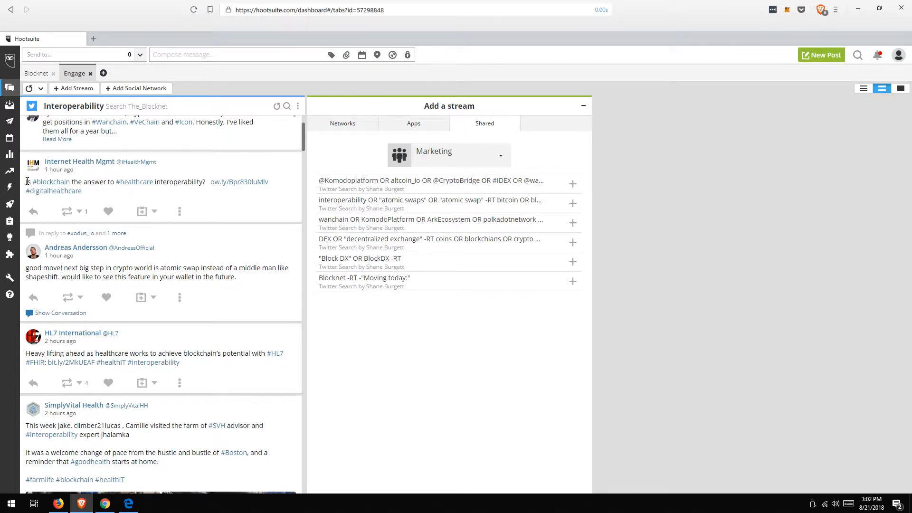
pyautogui.moveTo(27, 182); pyautogui.dragTo(208, 189)
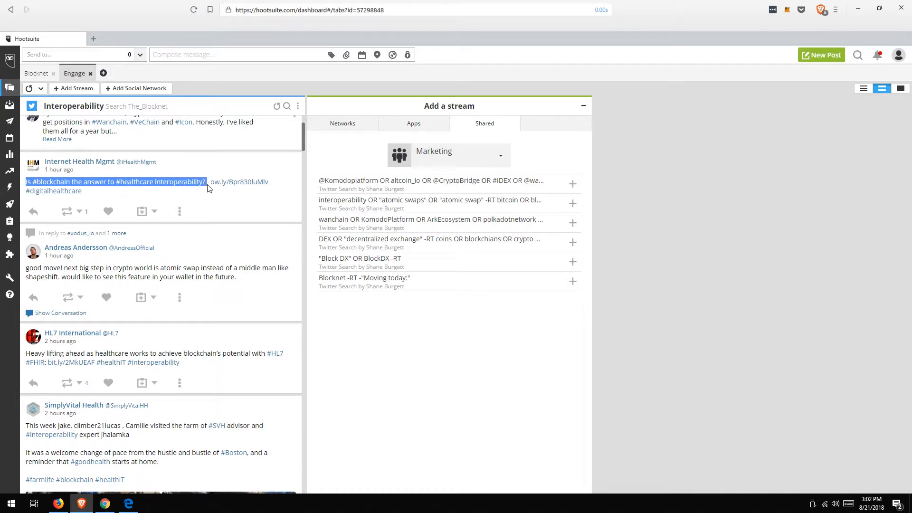
pyautogui.click(201, 183)
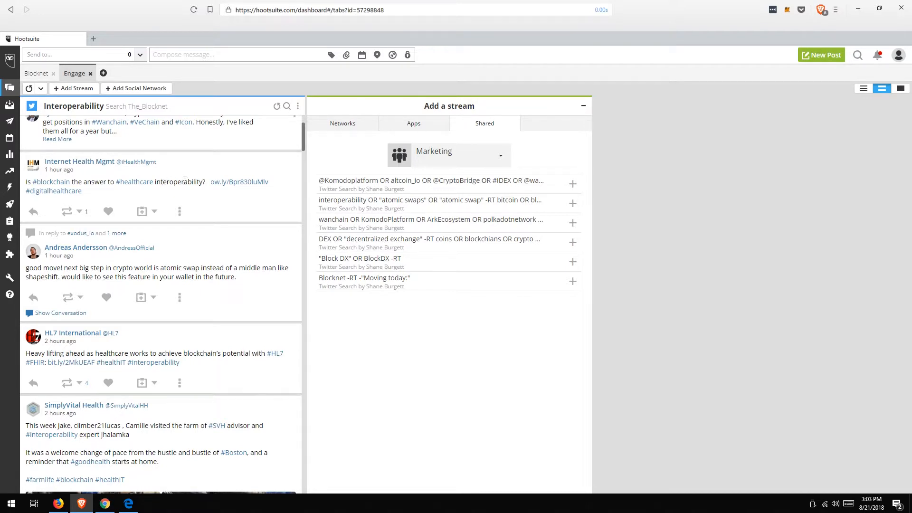
pyautogui.scroll(-1, 185, 181)
pyautogui.scroll(3, 185, 277)
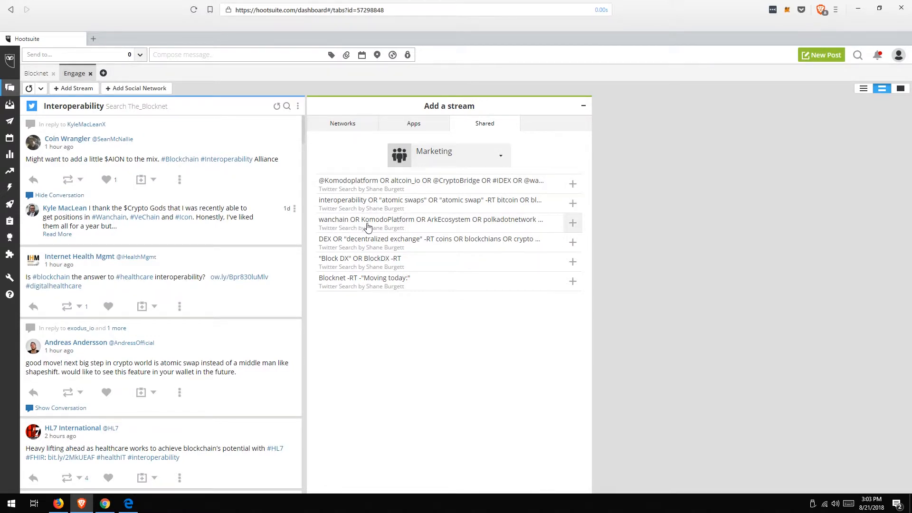
# Add the Marketing team's shared search stream starting with wanchain OR KomodoPlatform and title it Interoperability Projects.
pyautogui.click(572, 224)
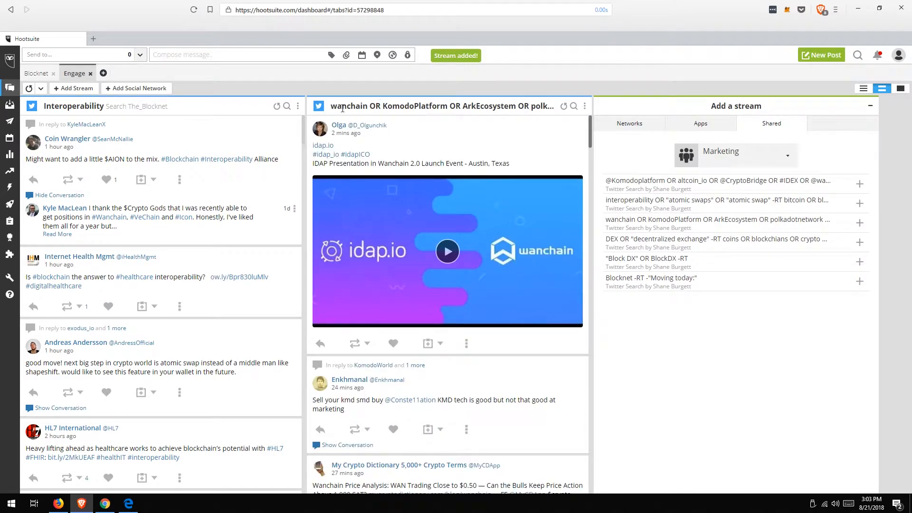
pyautogui.click(330, 108)
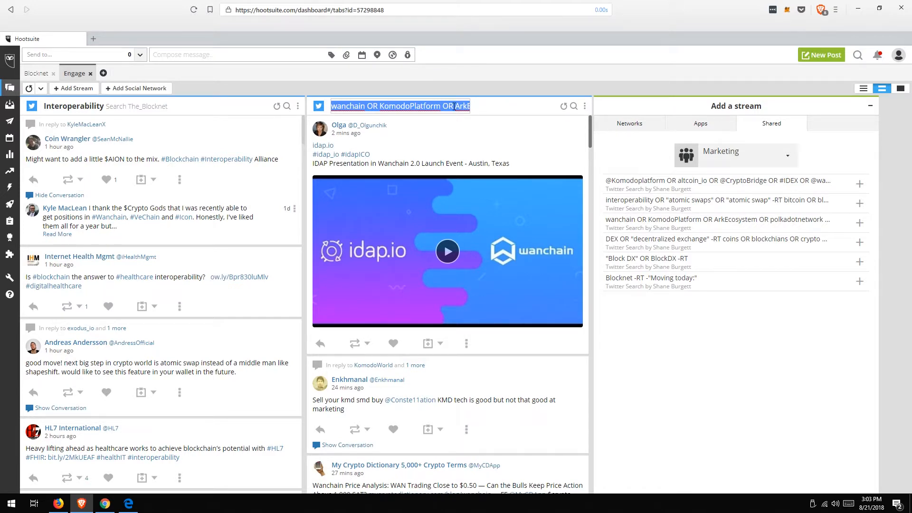
pyautogui.write('Interoperabili')
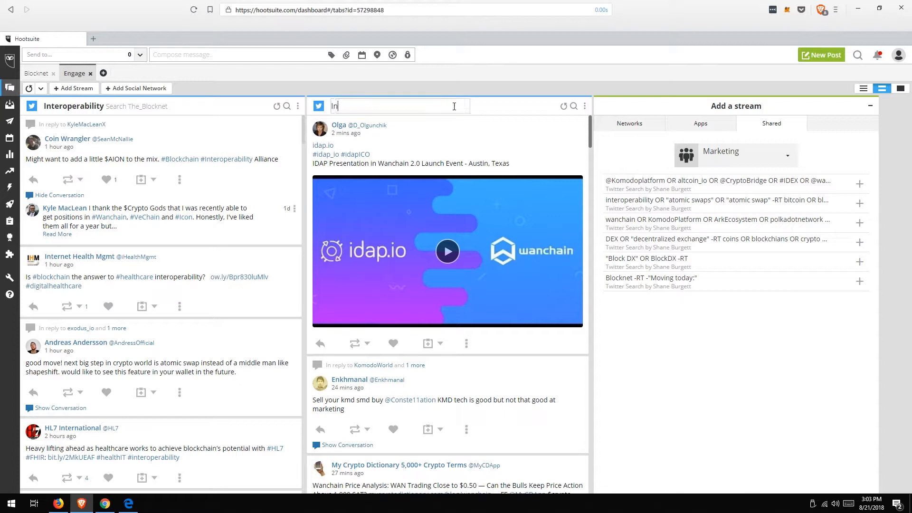
pyautogui.write('ty Projects')
pyautogui.press('Return')
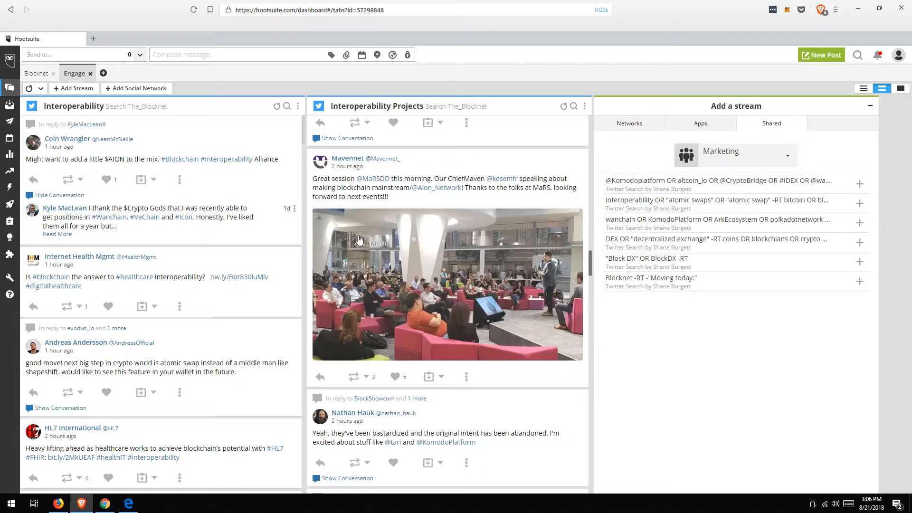
# Look through the tweets in the Interoperability Projects stream for conversations about other interoperability projects.
pyautogui.scroll(-4, 385, 273)
pyautogui.scroll(-4, 344, 252)
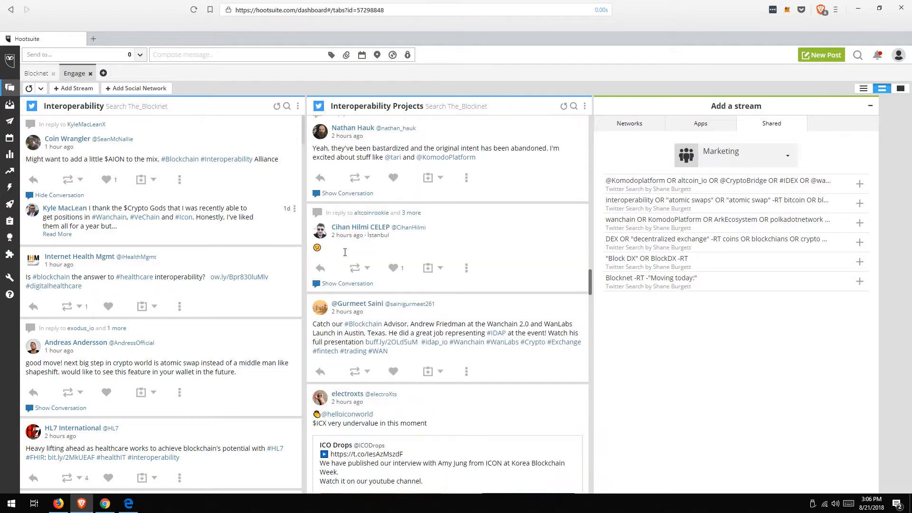
pyautogui.scroll(-3, 453, 269)
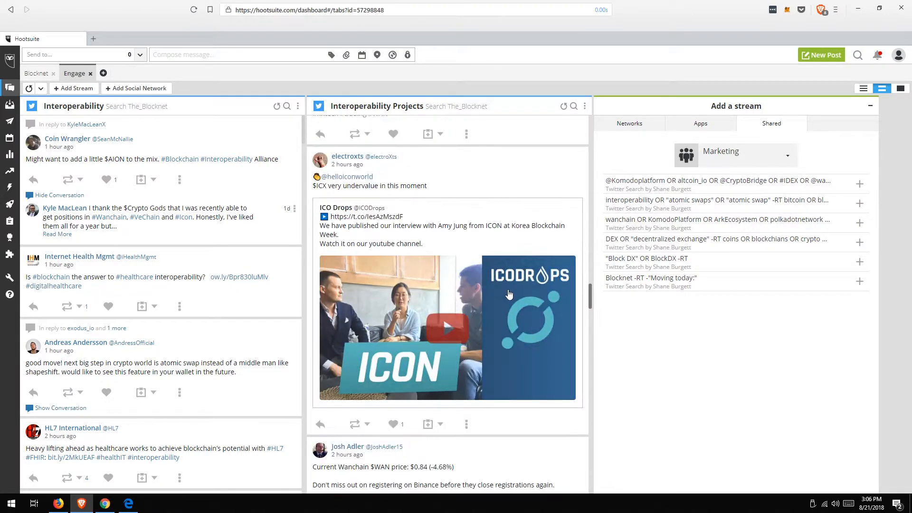
pyautogui.scroll(-9, 509, 294)
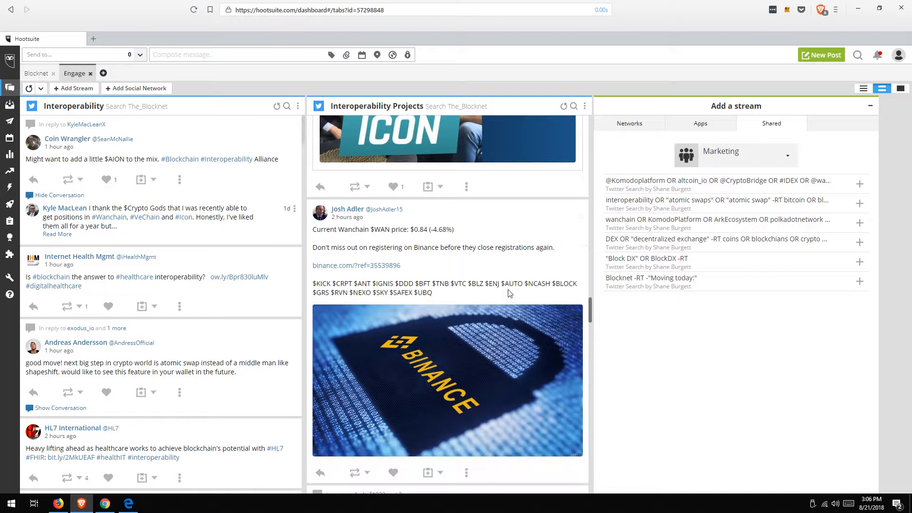
pyautogui.scroll(-6, 508, 294)
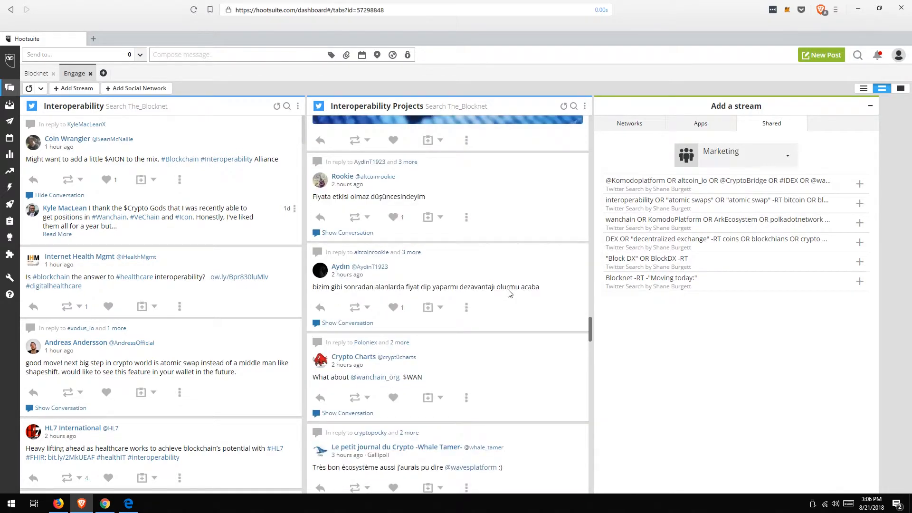
pyautogui.scroll(-7, 508, 294)
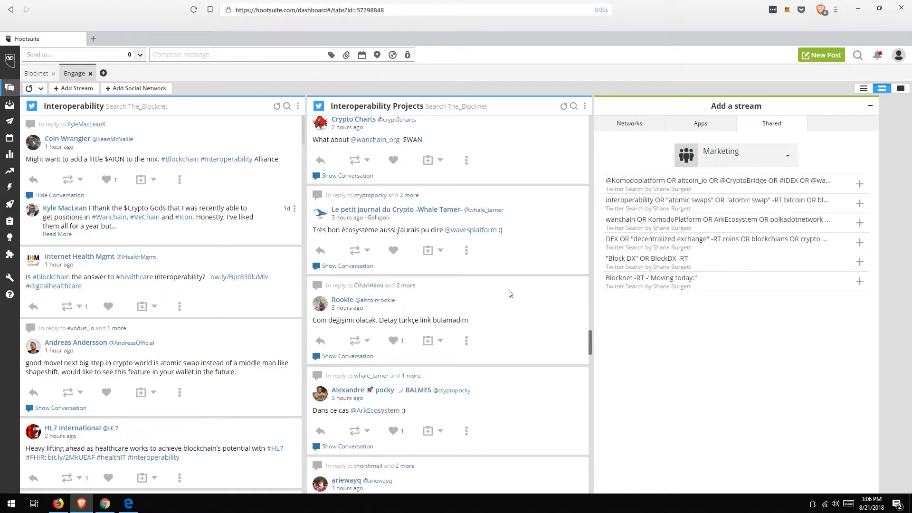
pyautogui.scroll(-3, 508, 294)
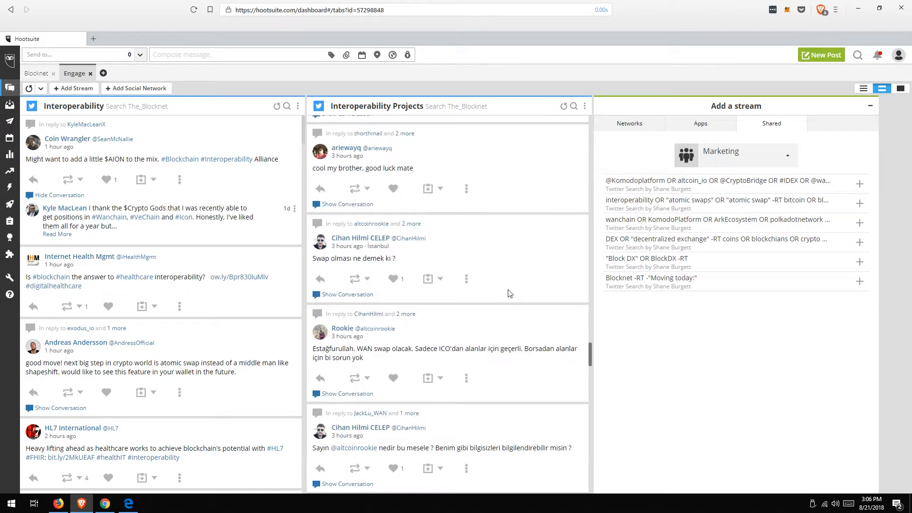
pyautogui.scroll(-1, 509, 294)
pyautogui.scroll(-2, 508, 294)
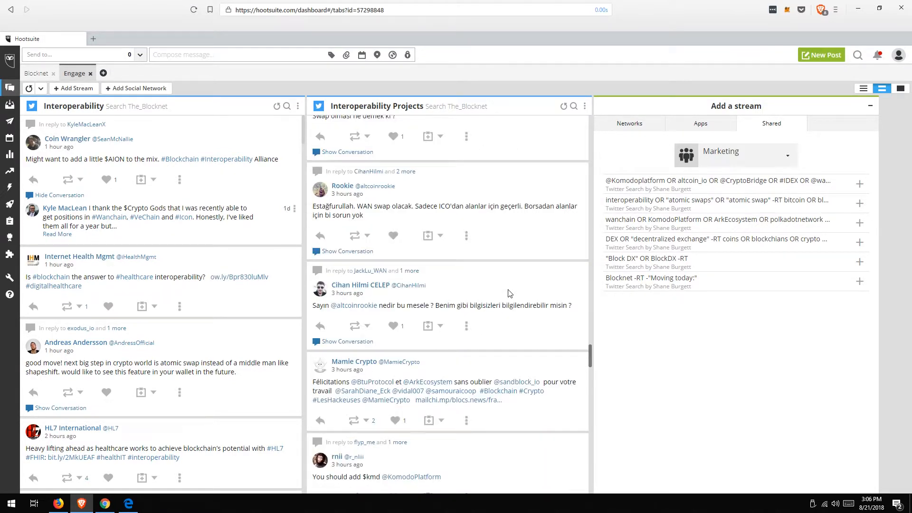
pyautogui.scroll(-3, 508, 294)
pyautogui.scroll(-3, 509, 294)
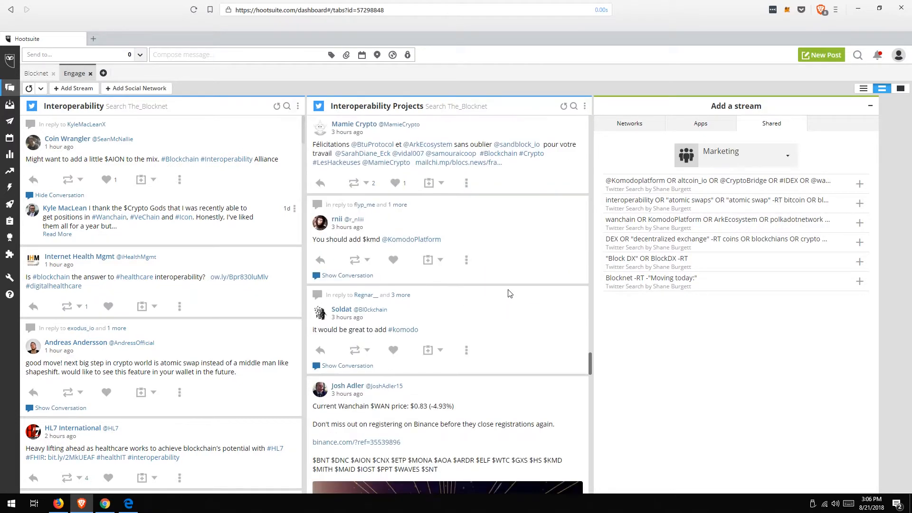
pyautogui.scroll(-4, 508, 294)
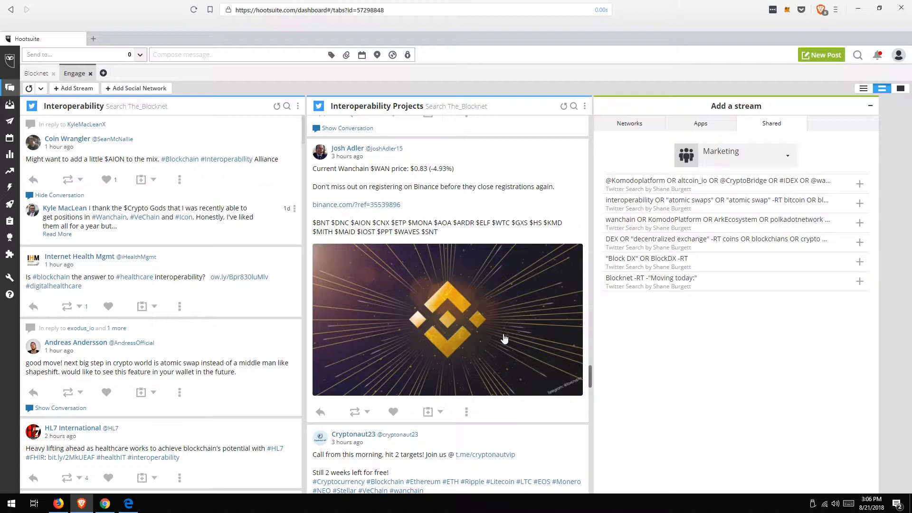
pyautogui.scroll(-4, 504, 338)
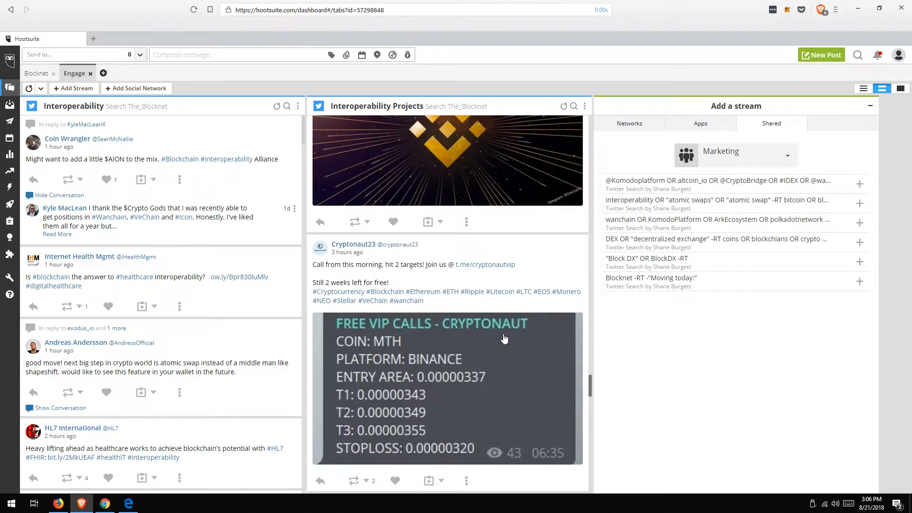
pyautogui.scroll(-4, 489, 330)
pyautogui.scroll(-5, 489, 330)
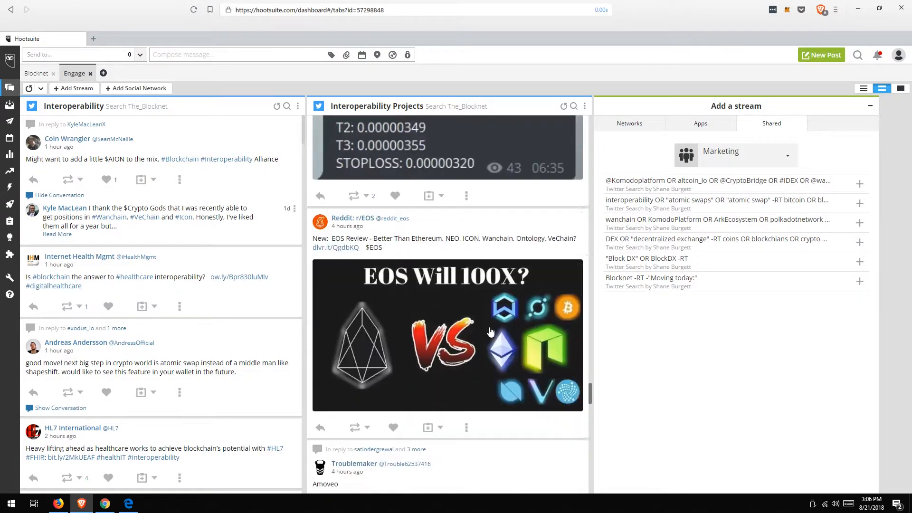
pyautogui.scroll(-1, 490, 332)
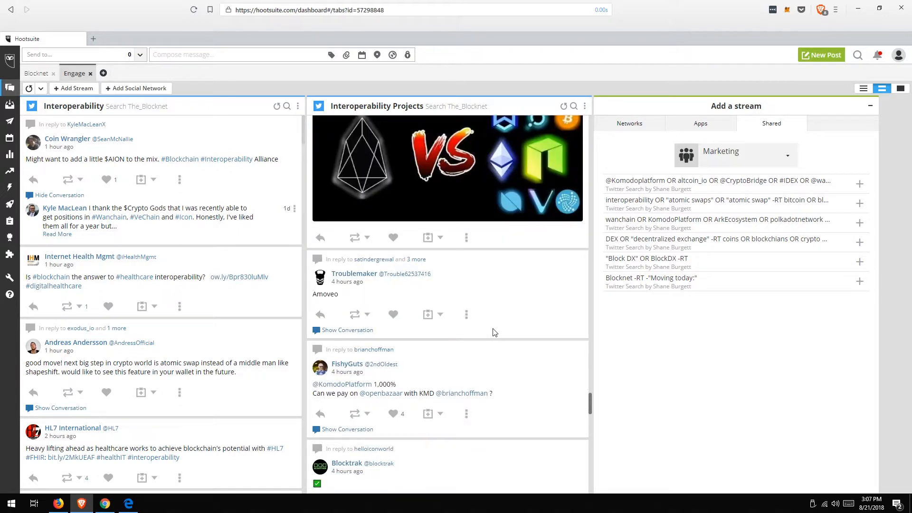
# Examine older tweets in the Interoperability Projects stream, down to the replies about Komodo support and the blockchain platform comparison chart.
pyautogui.scroll(-2, 493, 332)
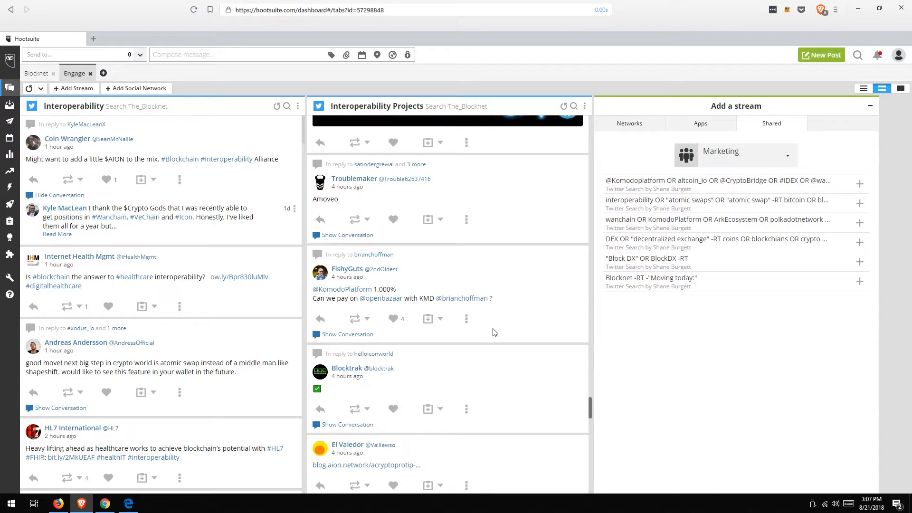
pyautogui.scroll(-4, 494, 333)
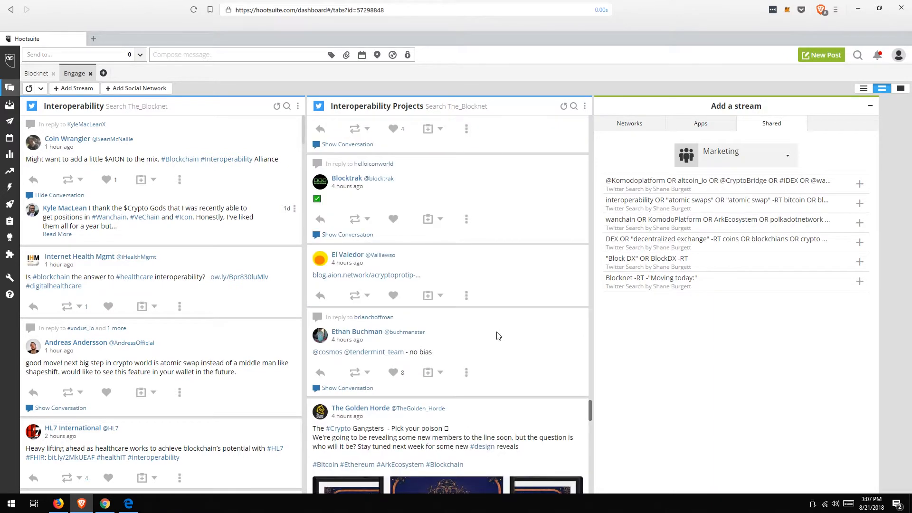
pyautogui.scroll(-4, 498, 337)
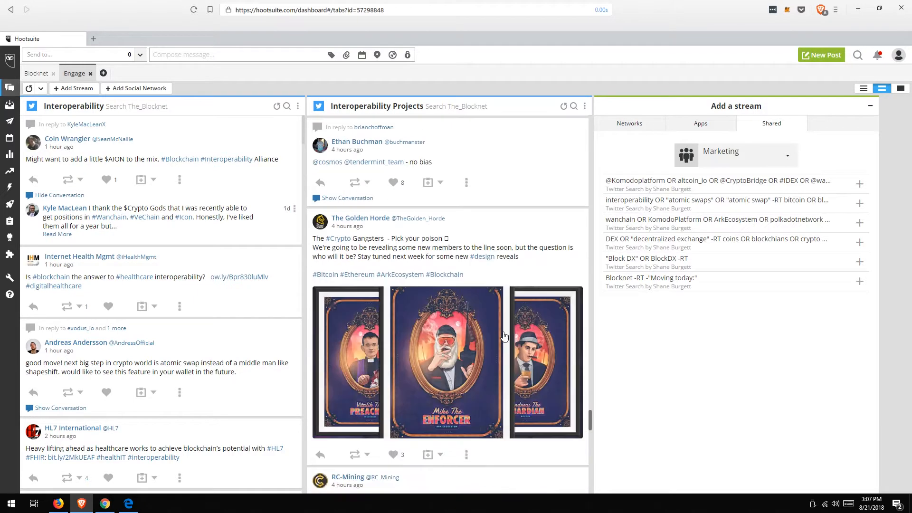
pyautogui.scroll(-4, 492, 336)
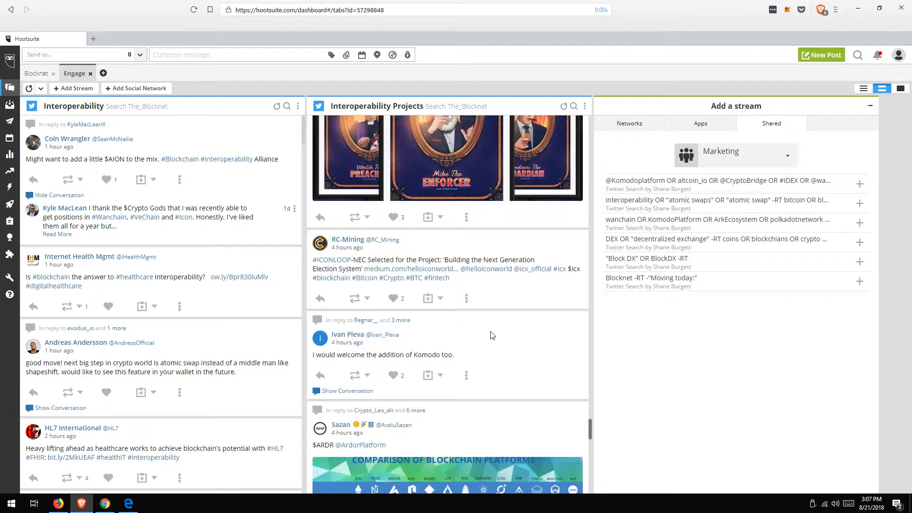
pyautogui.scroll(-4, 493, 336)
pyautogui.scroll(-2, 490, 335)
pyautogui.scroll(-1, 508, 352)
pyautogui.scroll(2, 519, 363)
pyautogui.scroll(-1, 519, 363)
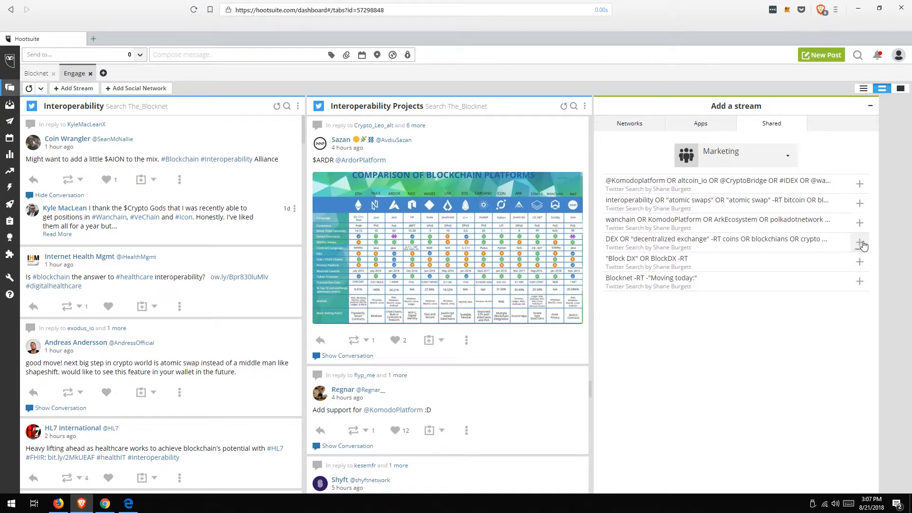
# Add the Marketing team's shared search stream starting with DEX OR "decentralized exchange" and title it DEX.
pyautogui.click(860, 244)
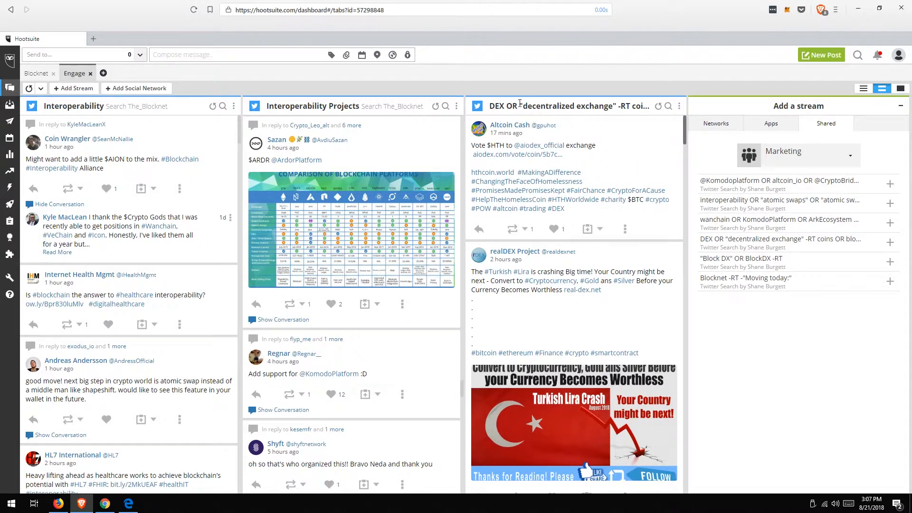
pyautogui.click(508, 106)
pyautogui.moveTo(507, 106); pyautogui.dragTo(730, 122)
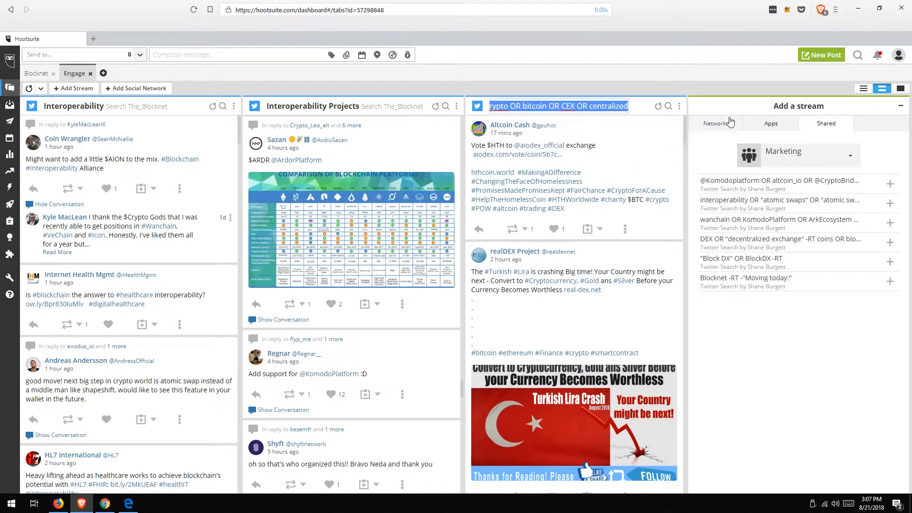
pyautogui.write('DEX')
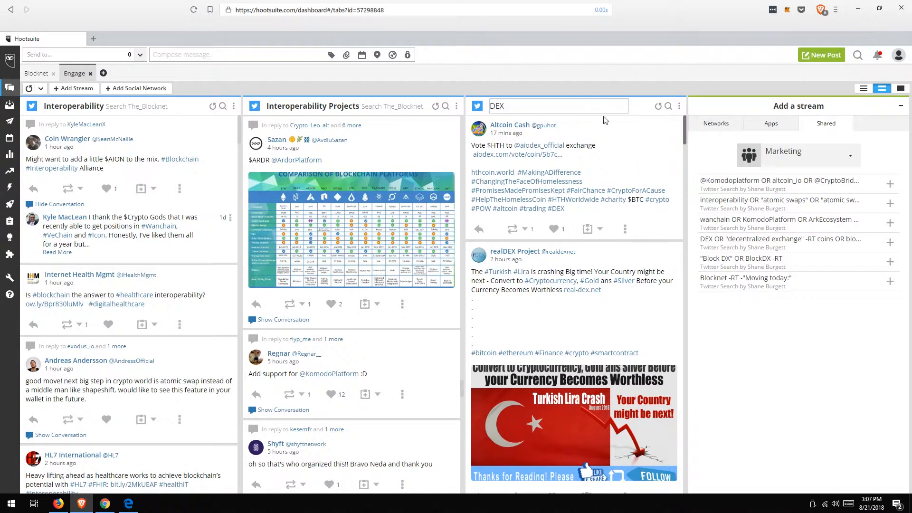
pyautogui.press('Return')
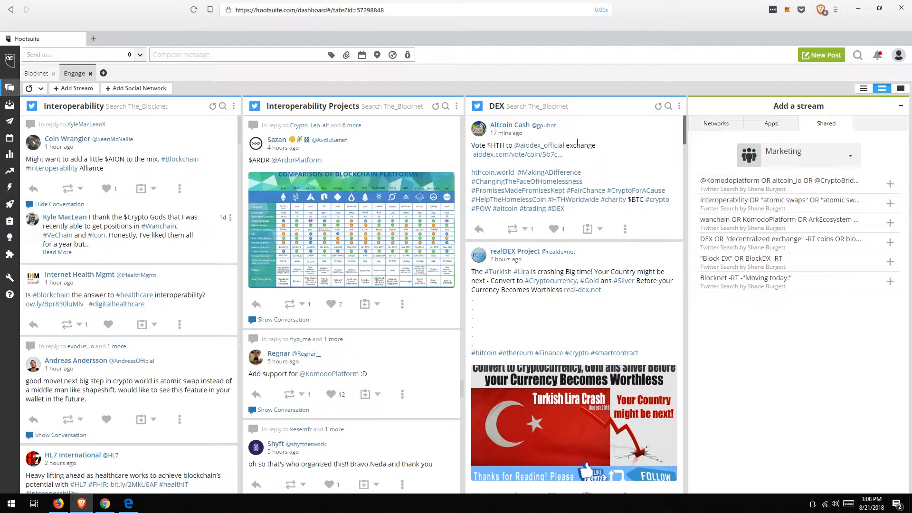
# Look through the DEX stream for conversations about decentralized exchanges, highlighting that phrase in the reply comparing them with centralised ones.
pyautogui.scroll(-1, 611, 173)
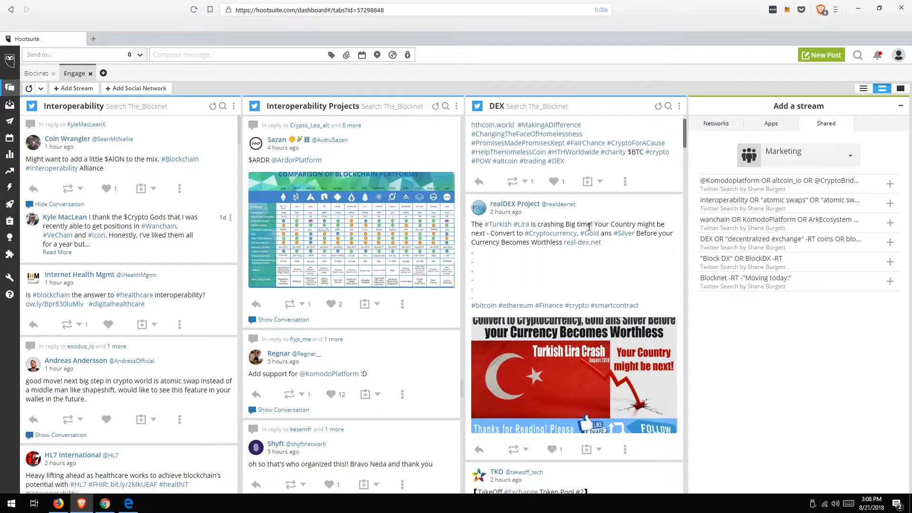
pyautogui.scroll(-3, 596, 225)
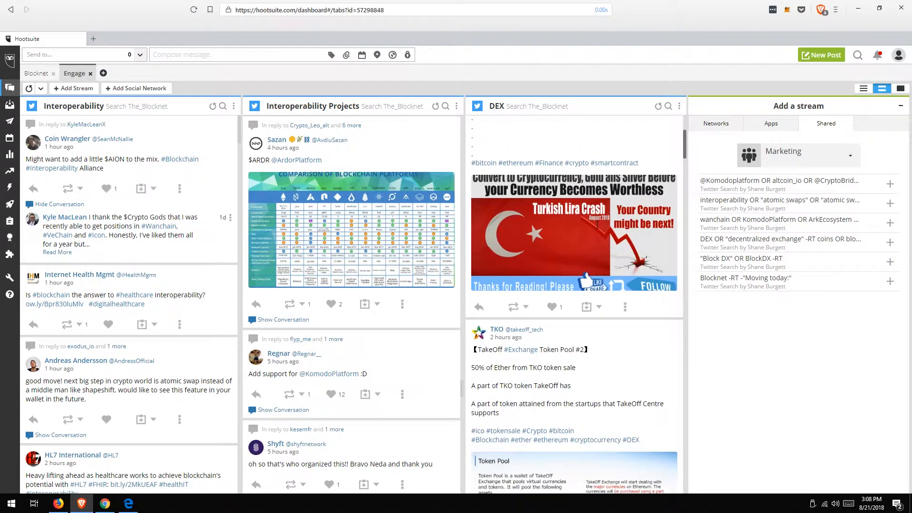
pyautogui.scroll(-7, 597, 224)
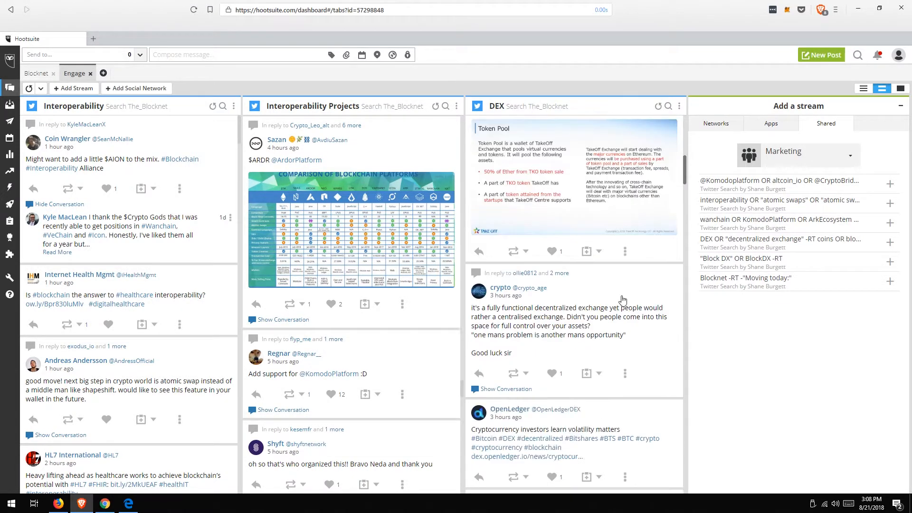
pyautogui.scroll(-2, 622, 300)
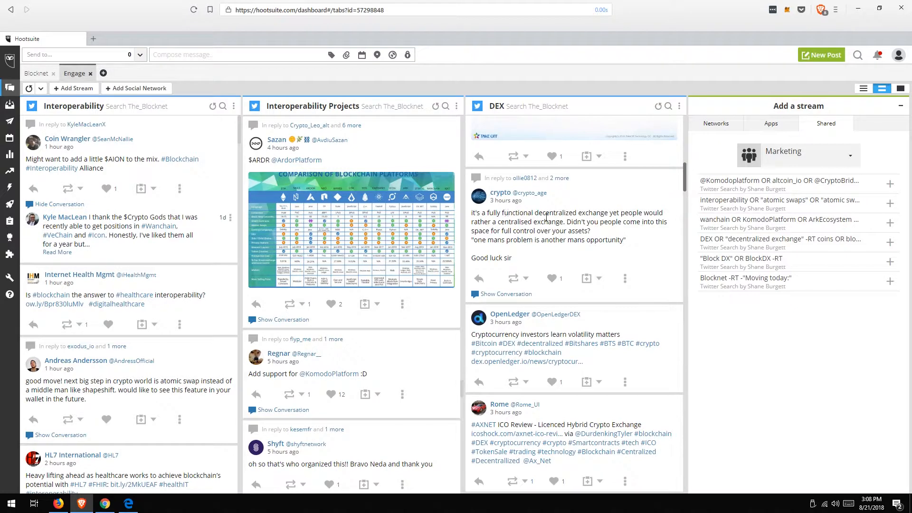
pyautogui.moveTo(607, 215); pyautogui.dragTo(537, 217)
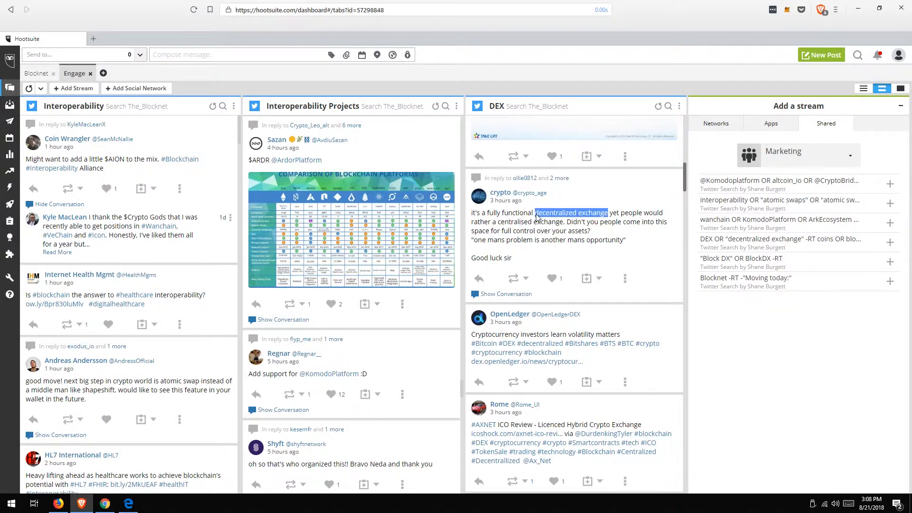
pyautogui.scroll(-7, 606, 211)
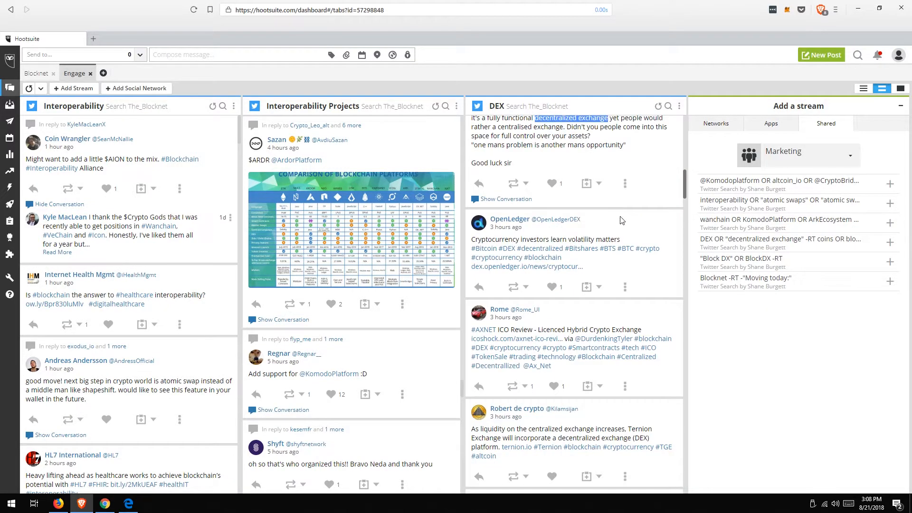
pyautogui.scroll(-4, 623, 223)
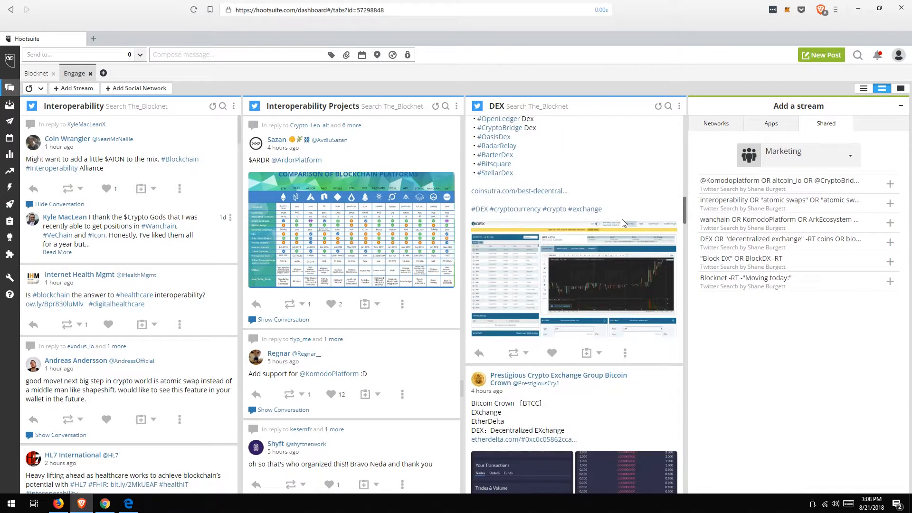
pyautogui.scroll(-10, 623, 223)
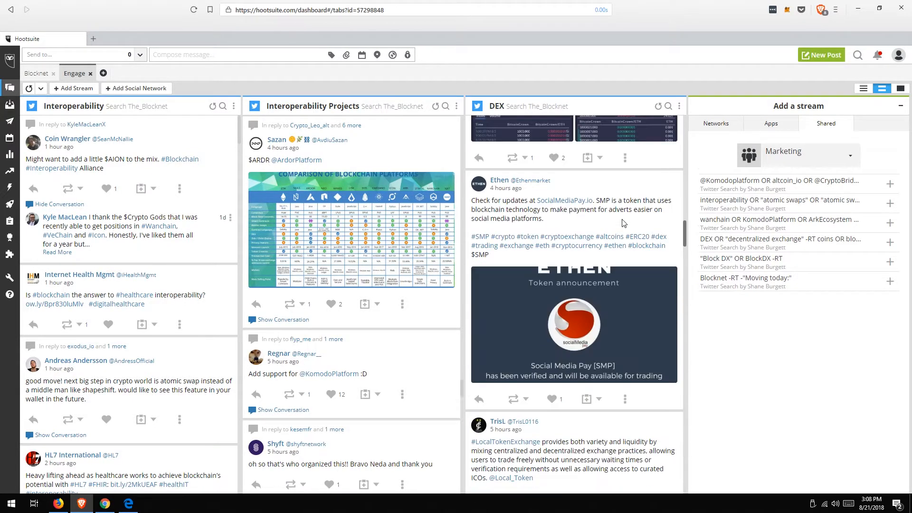
pyautogui.scroll(-5, 617, 276)
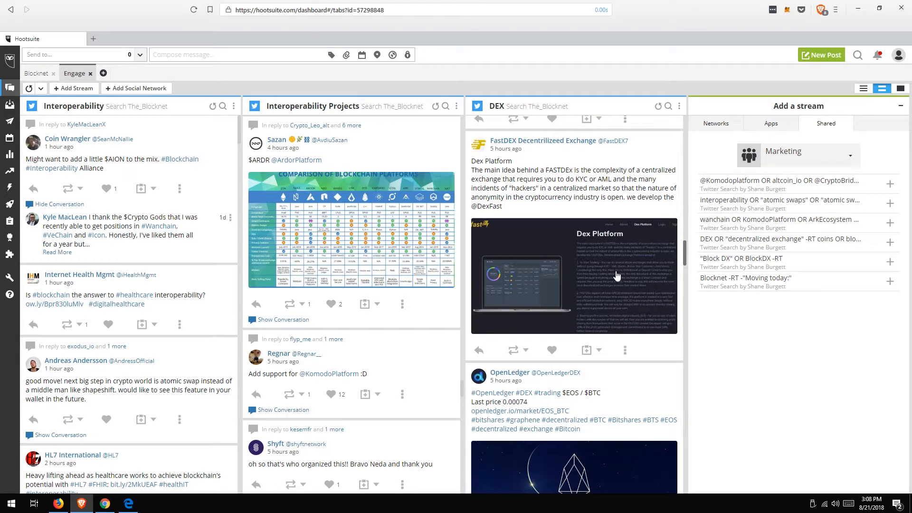
pyautogui.scroll(-4, 616, 275)
pyautogui.scroll(-4, 616, 276)
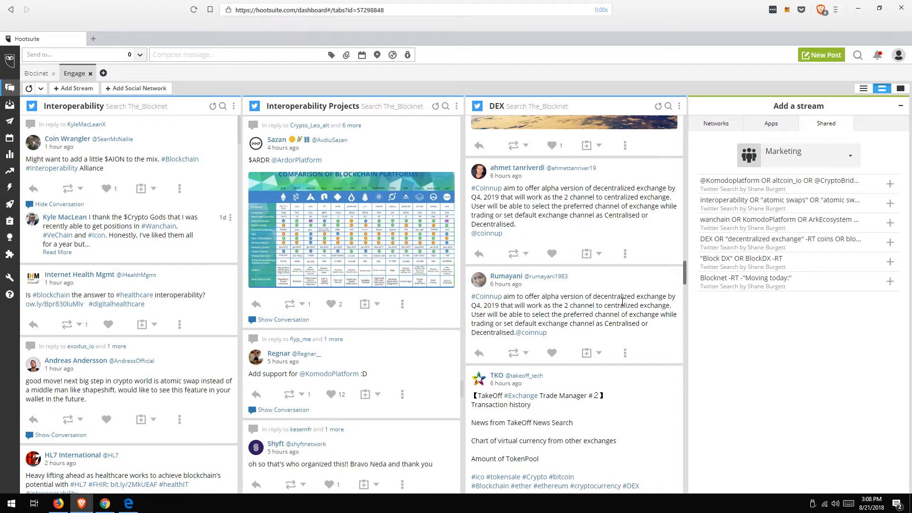
pyautogui.scroll(-5, 622, 302)
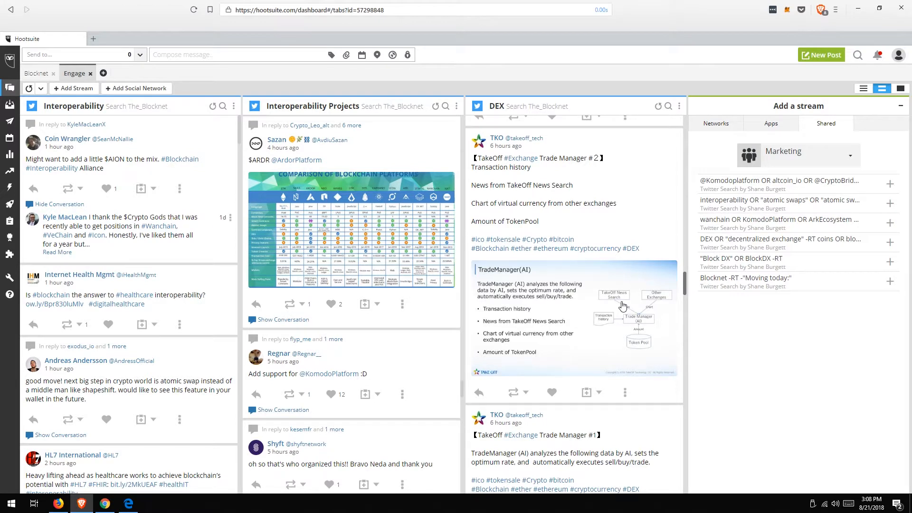
# Examine the TakeOff Exchange Trade Manager tweets in the DEX stream and the tweets around them, down to the LocalCoinSwap announcement.
pyautogui.moveTo(478, 160); pyautogui.dragTo(586, 162)
pyautogui.click(586, 158)
pyautogui.scroll(-3, 519, 313)
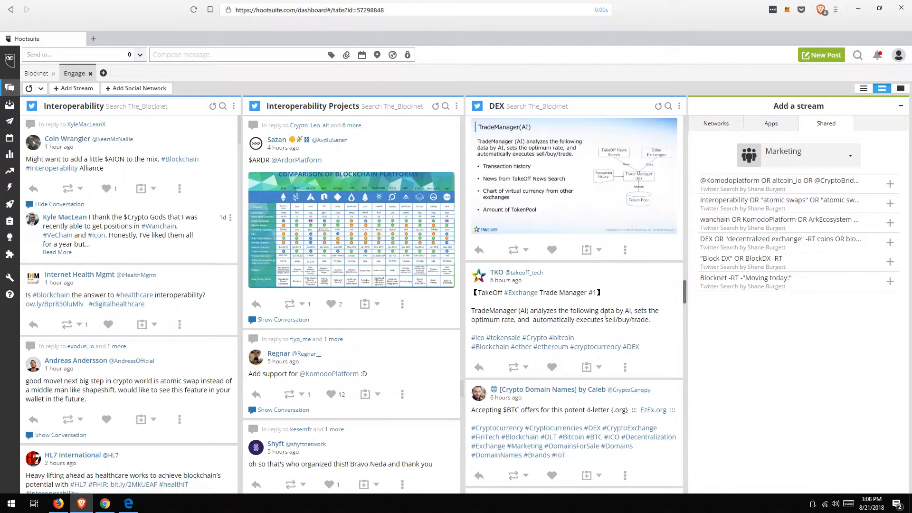
pyautogui.scroll(-3, 605, 313)
pyautogui.scroll(5, 550, 208)
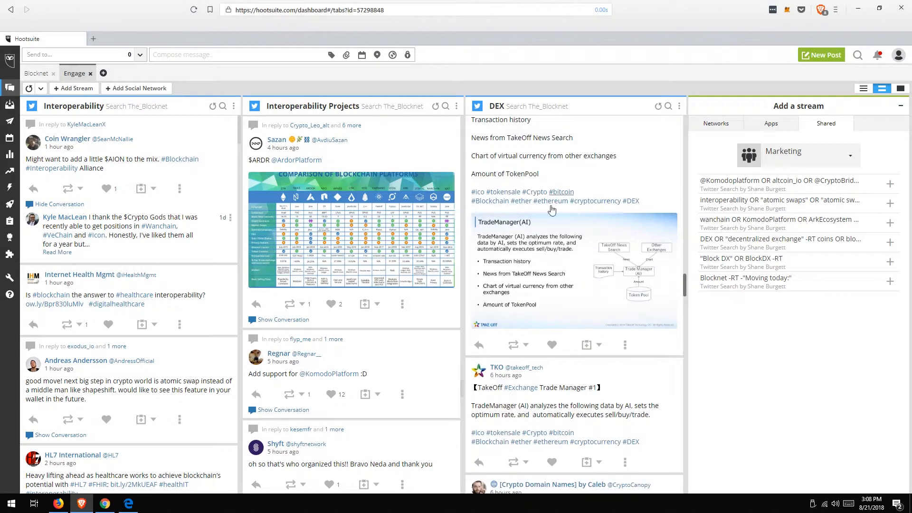
pyautogui.scroll(2, 548, 202)
pyautogui.scroll(-6, 510, 219)
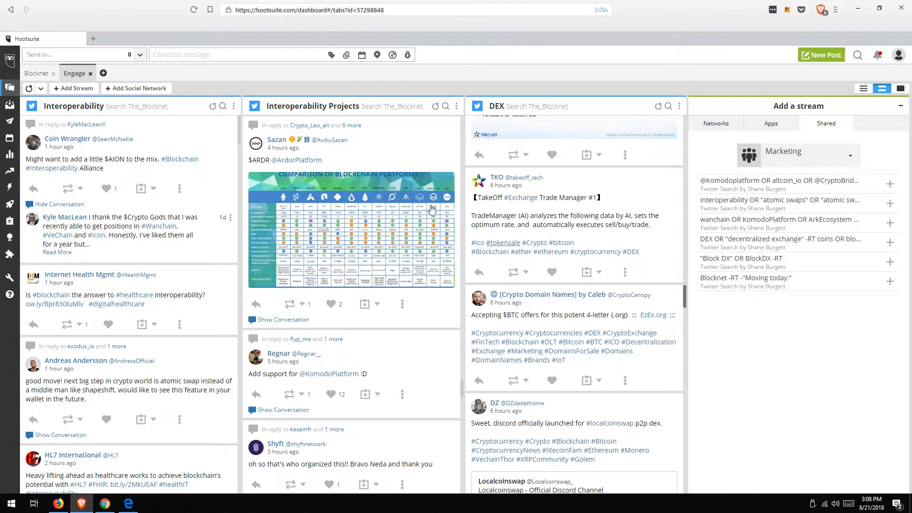
pyautogui.scroll(-4, 644, 269)
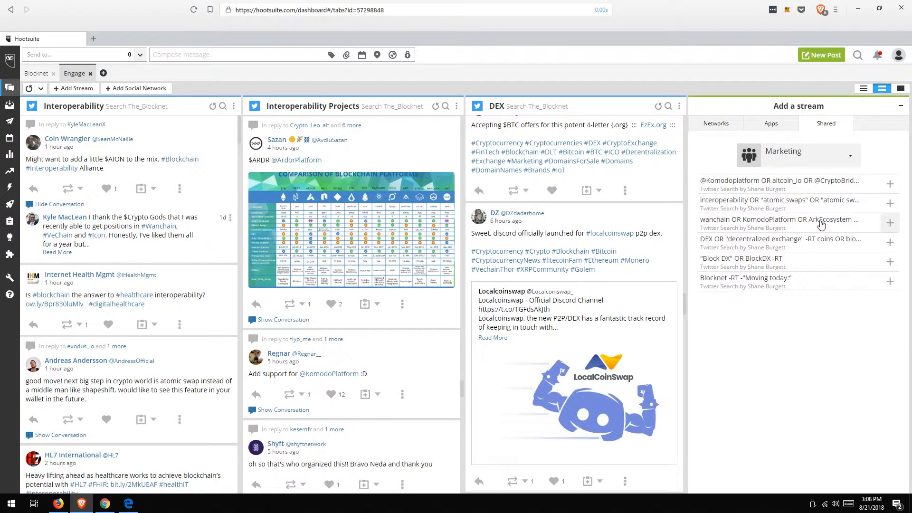
pyautogui.click(889, 184)
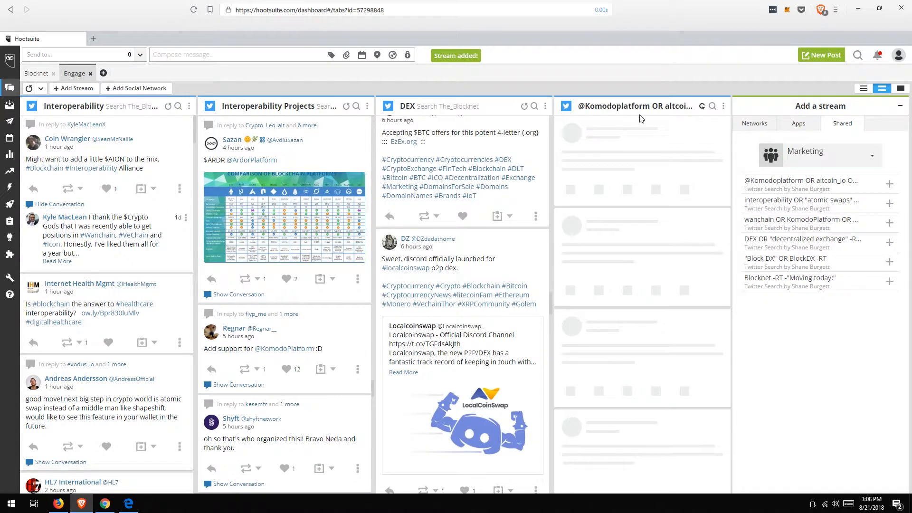
pyautogui.click(580, 106)
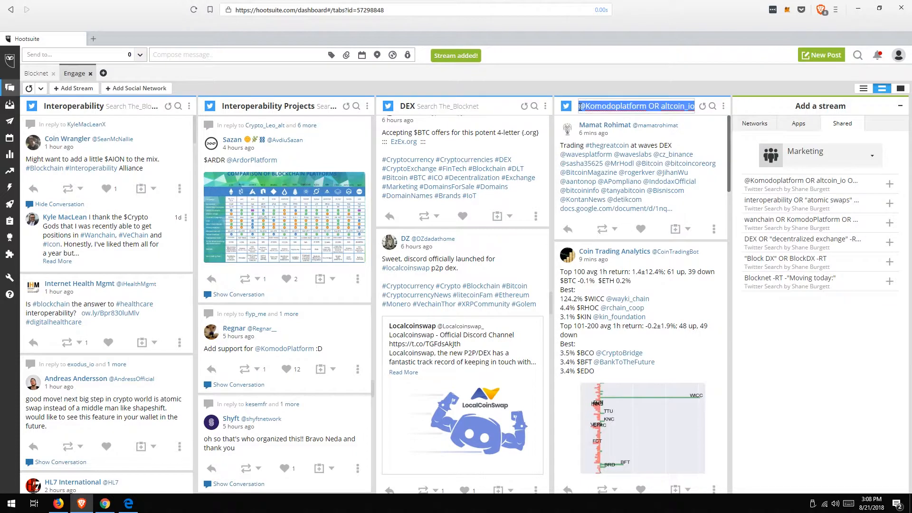
pyautogui.click(581, 106)
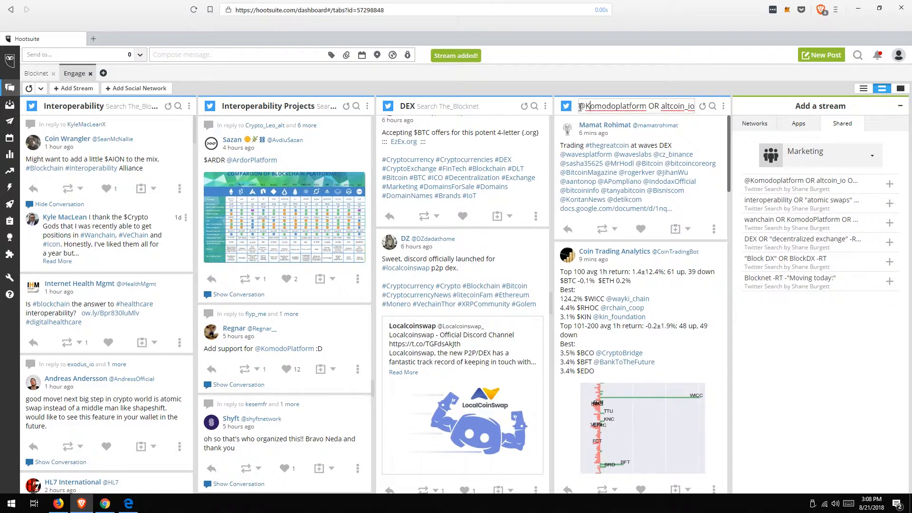
pyautogui.moveTo(580, 107); pyautogui.dragTo(793, 111)
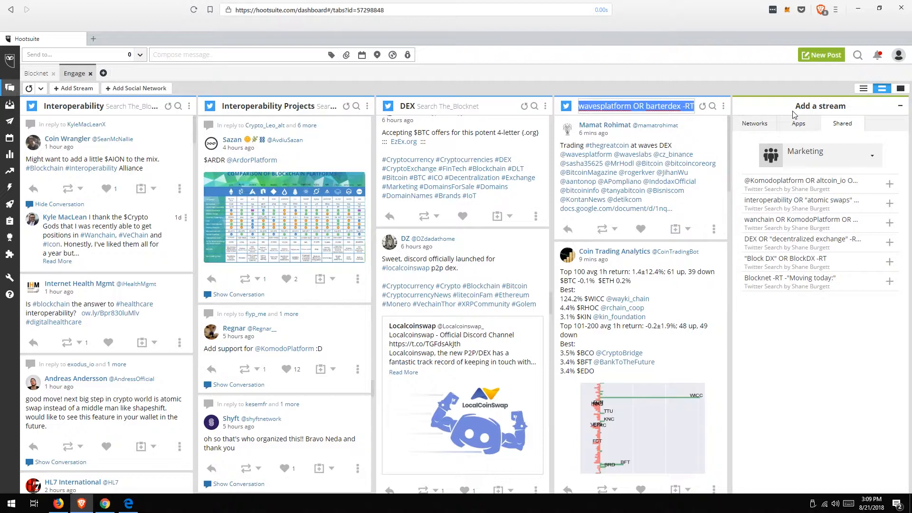
pyautogui.write('D')
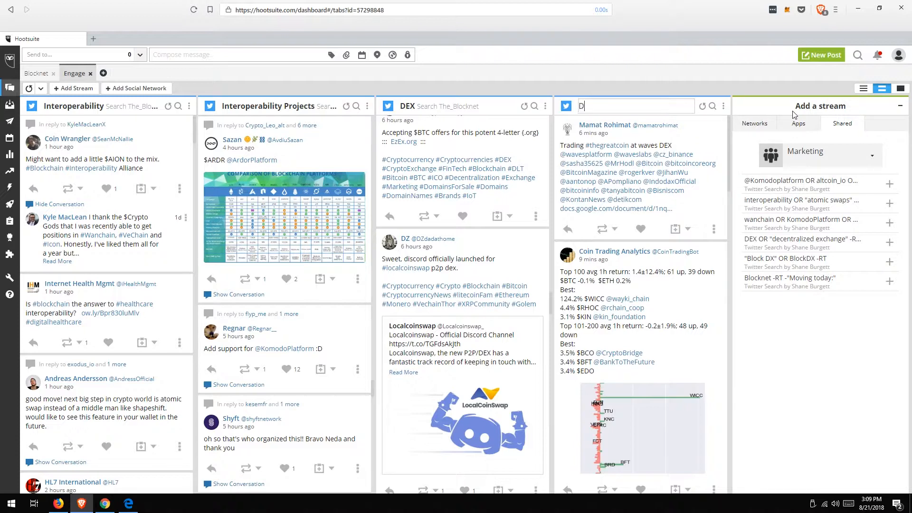
pyautogui.press('Return')
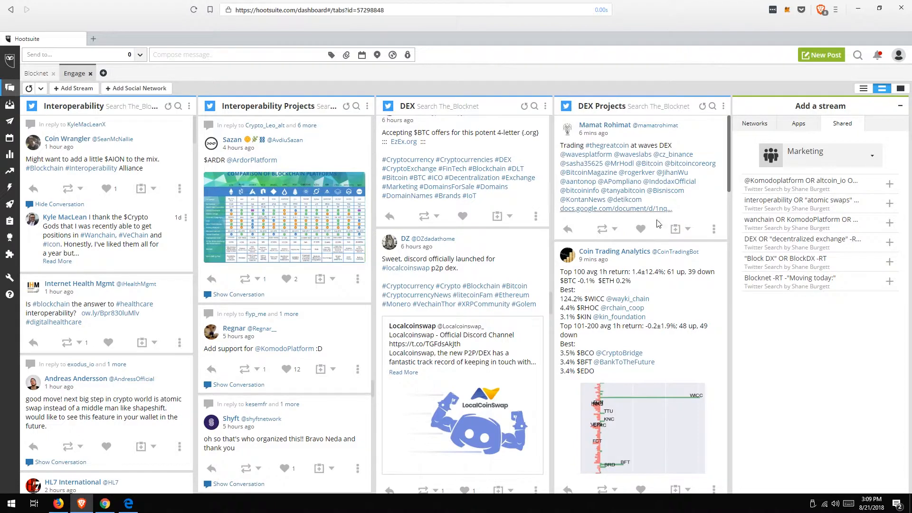
# Look through the tweets in the DEX Projects stream for conversations about other decentralized exchange projects.
pyautogui.scroll(-7, 683, 223)
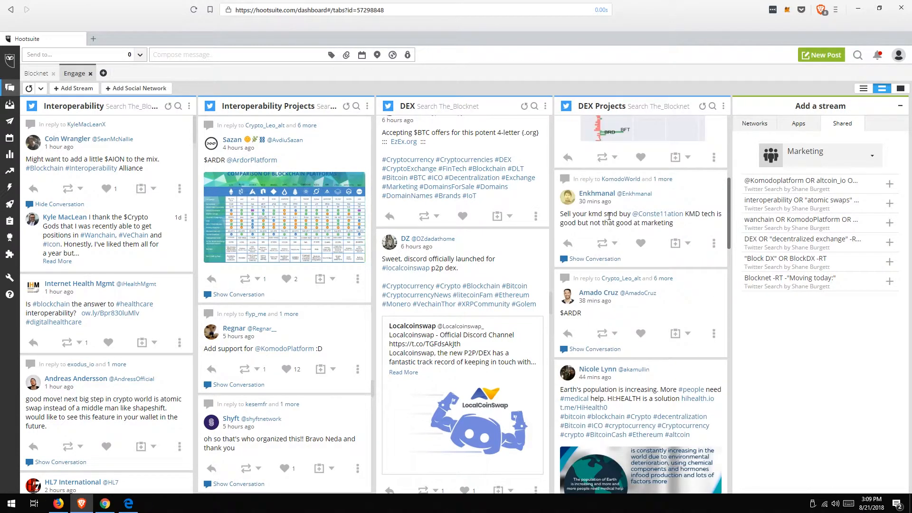
pyautogui.scroll(-7, 602, 235)
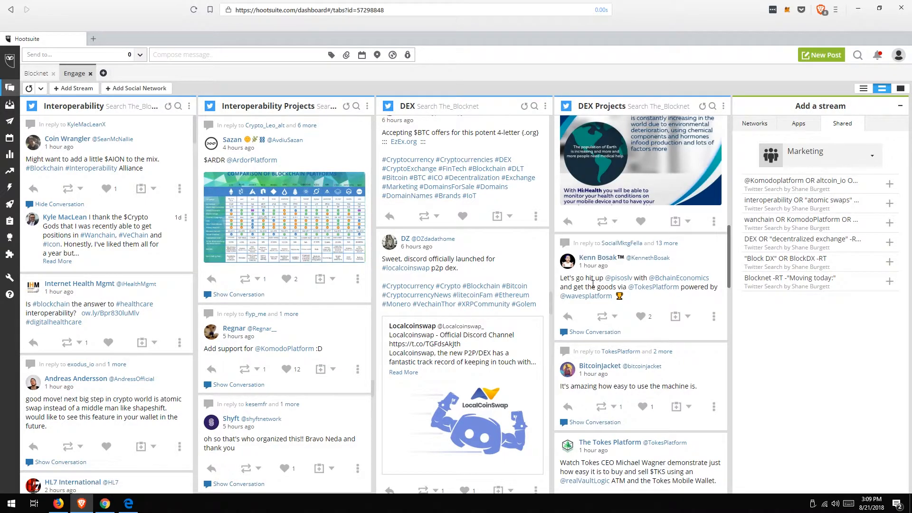
pyautogui.scroll(-4, 597, 288)
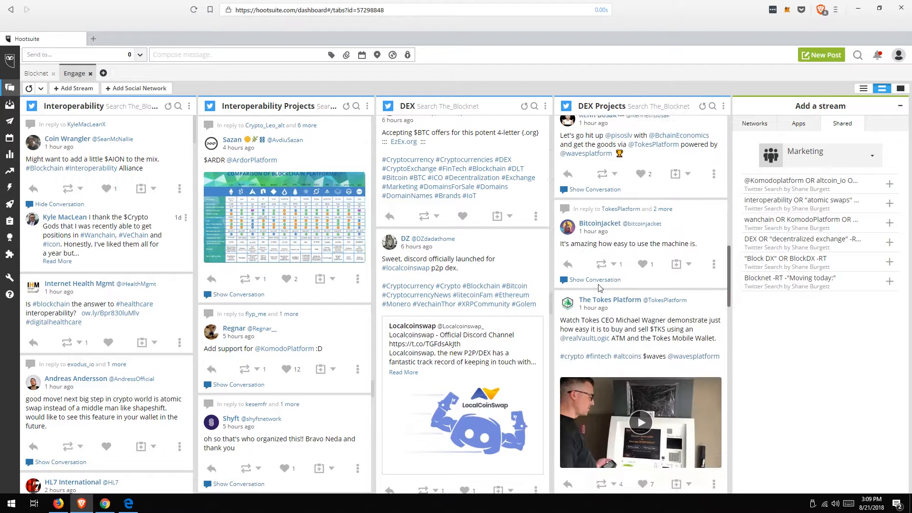
pyautogui.scroll(-4, 613, 302)
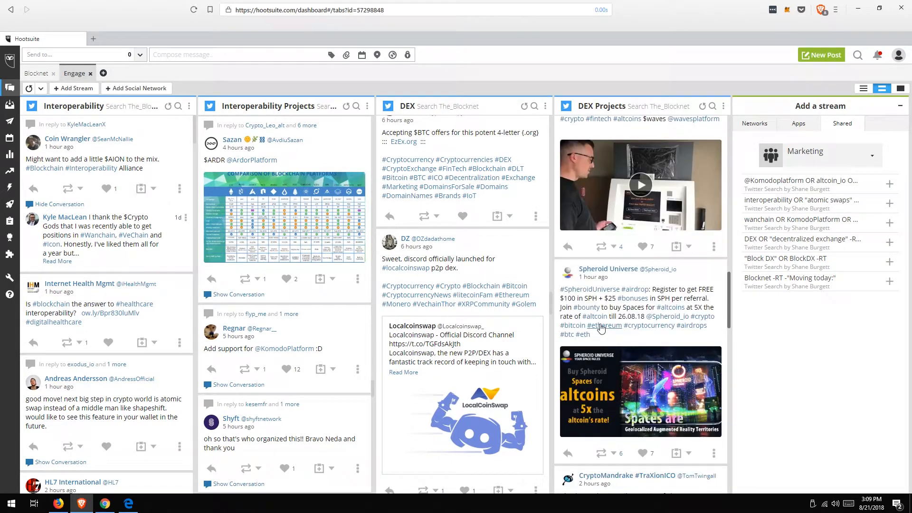
pyautogui.scroll(-5, 603, 327)
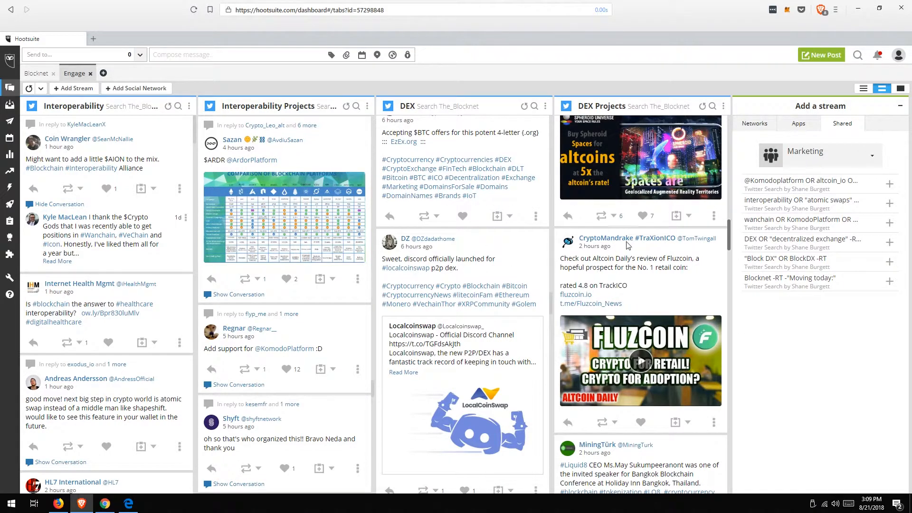
# Look further down the DEX Projects stream through the altcoin tweets to The Signal's Kyber Network trade signals.
pyautogui.scroll(-10, 659, 302)
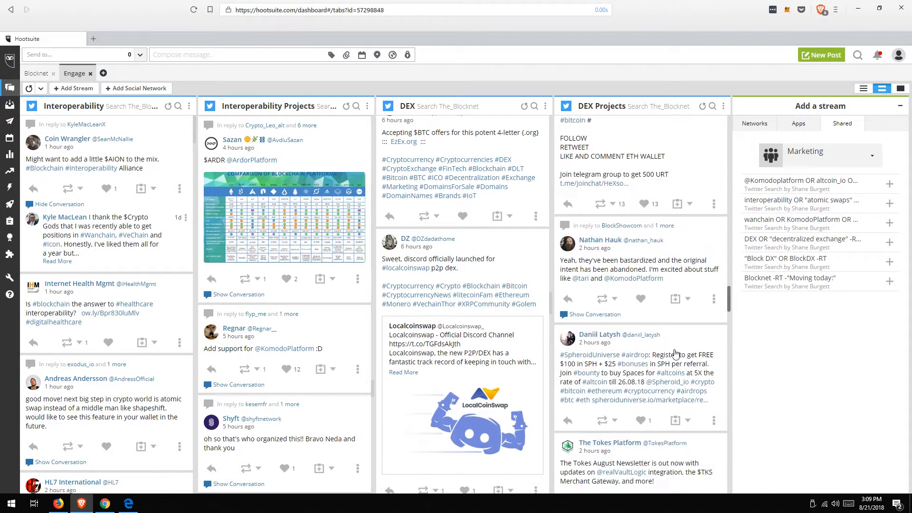
pyautogui.scroll(-10, 672, 357)
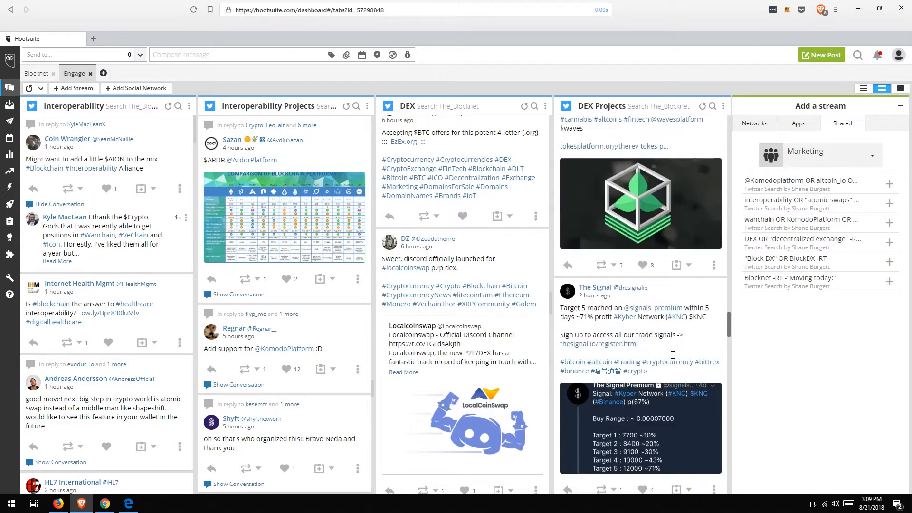
pyautogui.scroll(-5, 672, 359)
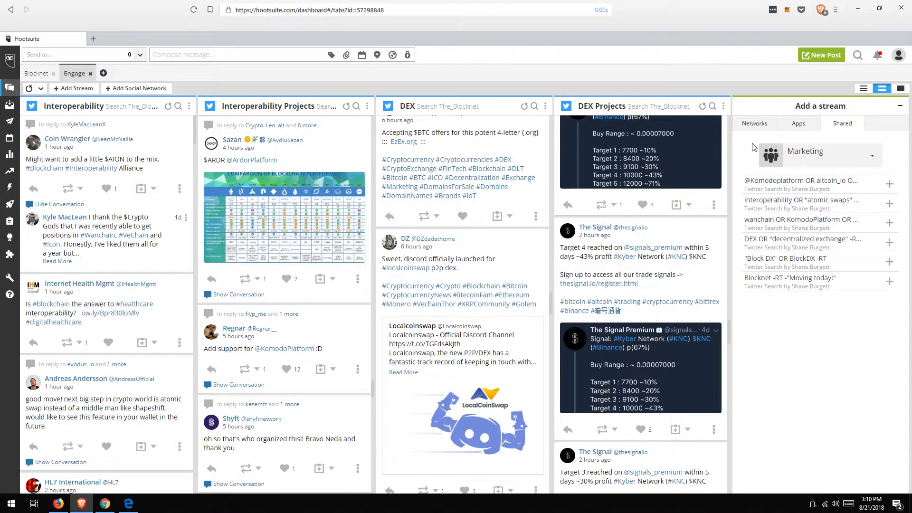
# Add The_Blocknet's Twitter list Blocknet Compatible Coins as a stream on the Engage tab.
pyautogui.click(754, 124)
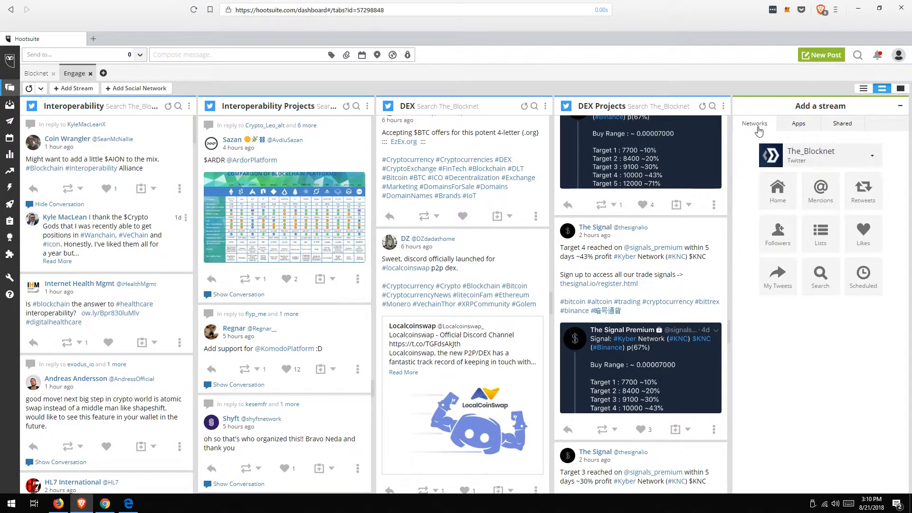
pyautogui.click(823, 236)
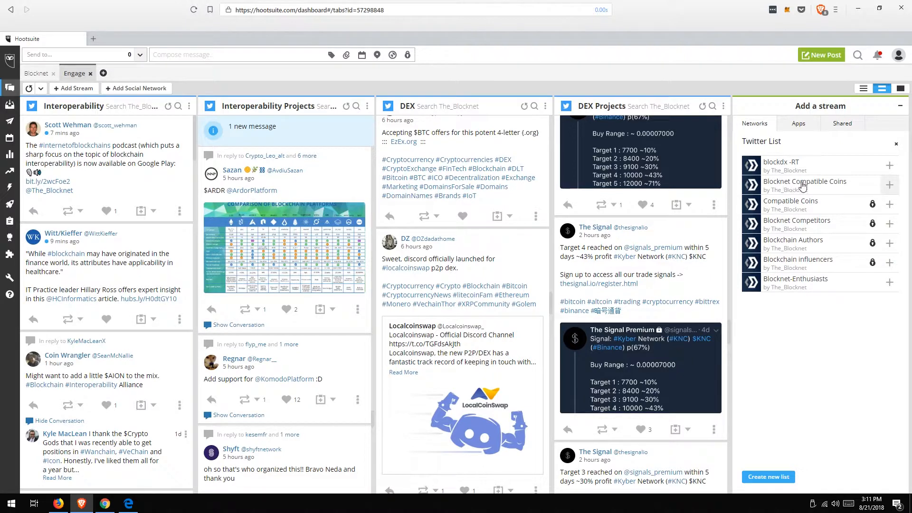
pyautogui.click(889, 185)
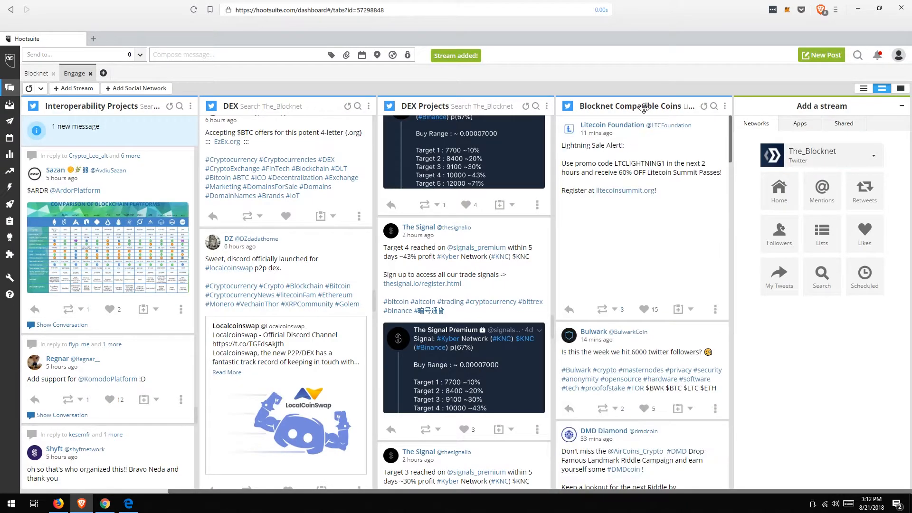
# Look through the Blocknet Compatible Coins stream for tweets from compatible coin projects.
pyautogui.scroll(-2, 652, 160)
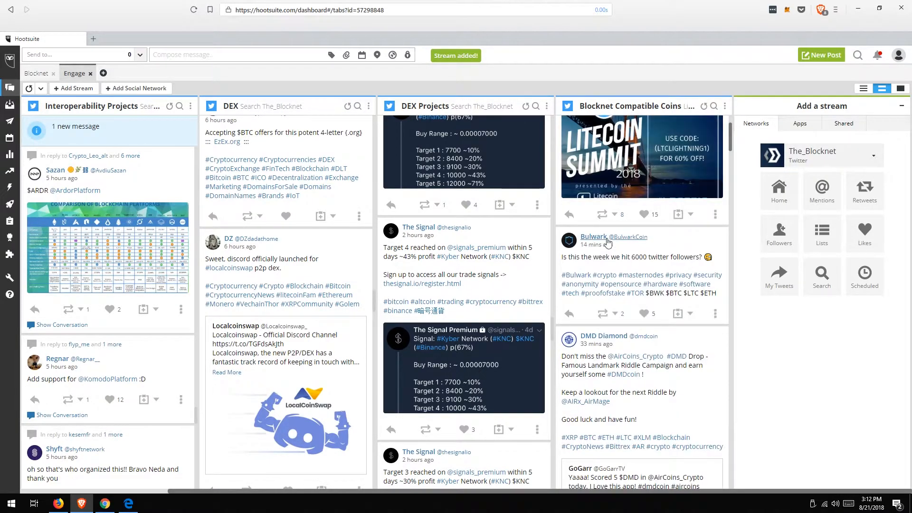
pyautogui.scroll(-10, 622, 339)
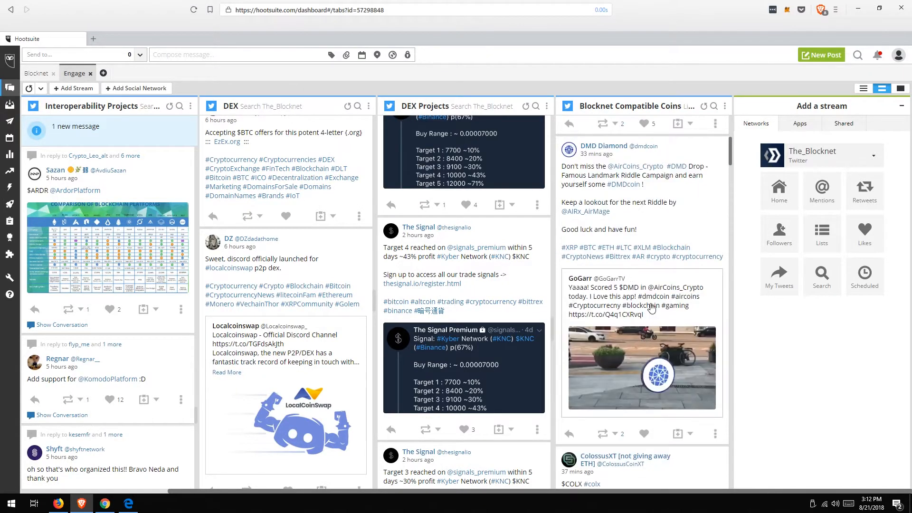
pyautogui.scroll(-4, 595, 223)
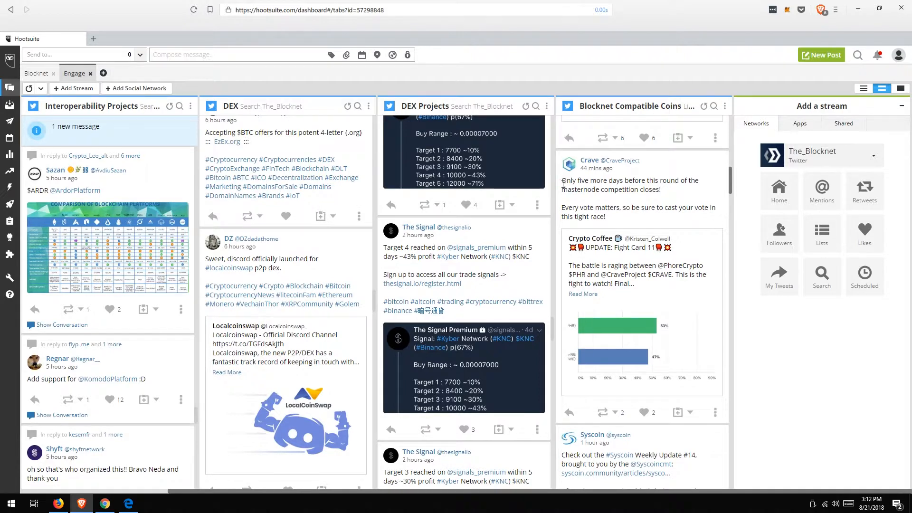
pyautogui.scroll(-4, 647, 238)
pyautogui.scroll(-5, 581, 264)
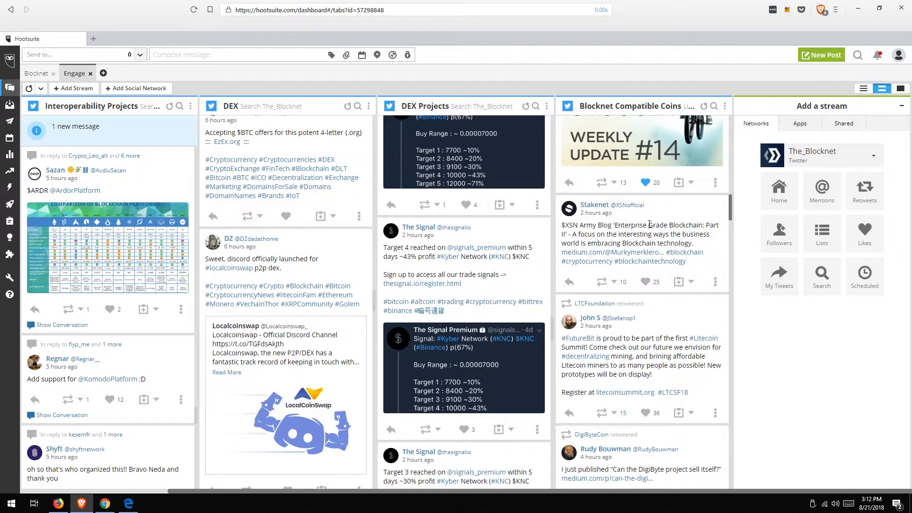
pyautogui.scroll(-5, 563, 226)
# Add The_Blocknet's Twitter list Blocknet-Enthusiasts as another stream on the Engage tab.
pyautogui.click(807, 246)
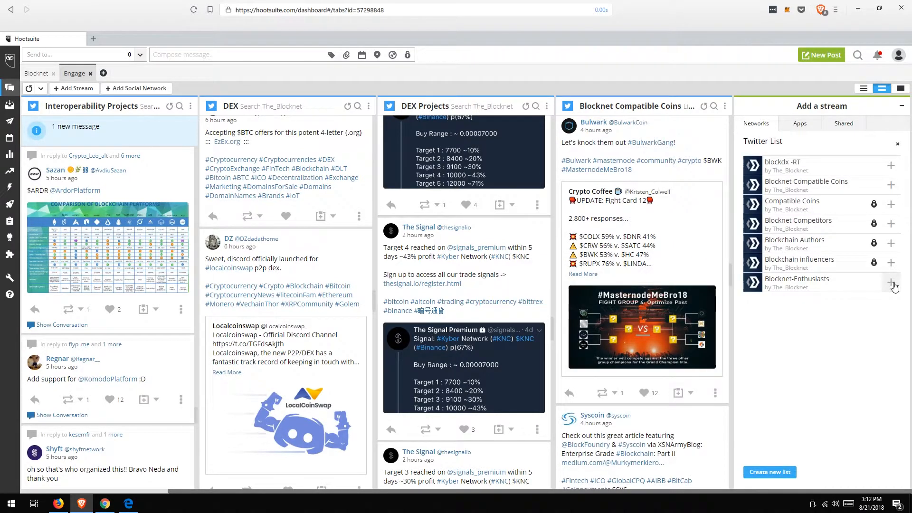
pyautogui.click(891, 284)
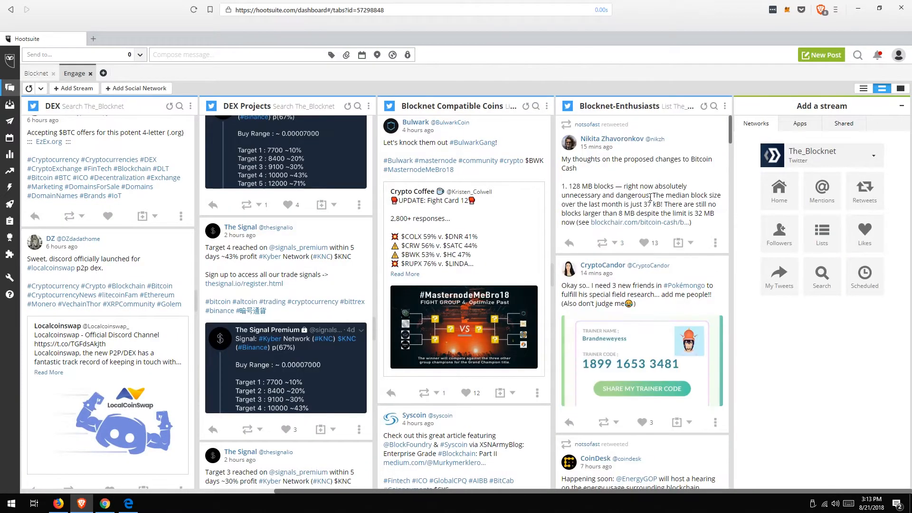
# Look through the Blocknet-Enthusiasts stream for what the listed community members are tweeting and retweeting.
pyautogui.scroll(-6, 659, 183)
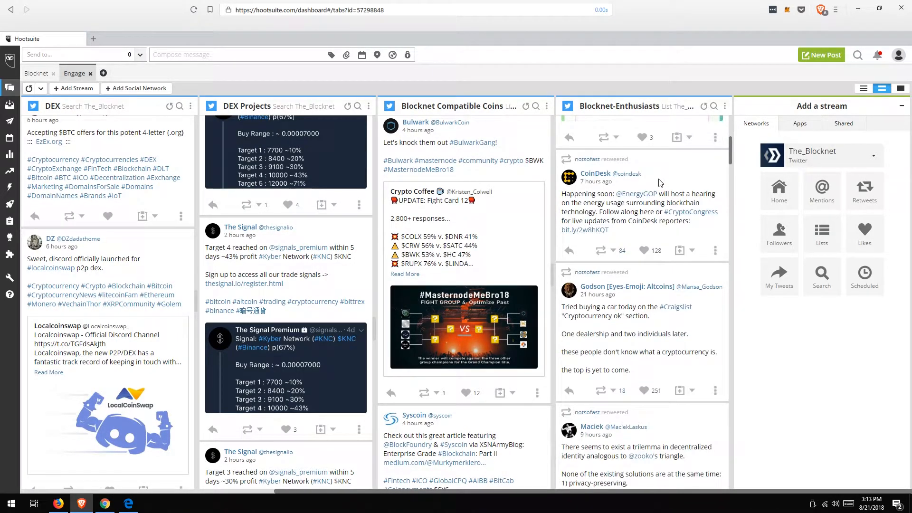
pyautogui.scroll(-1, 669, 191)
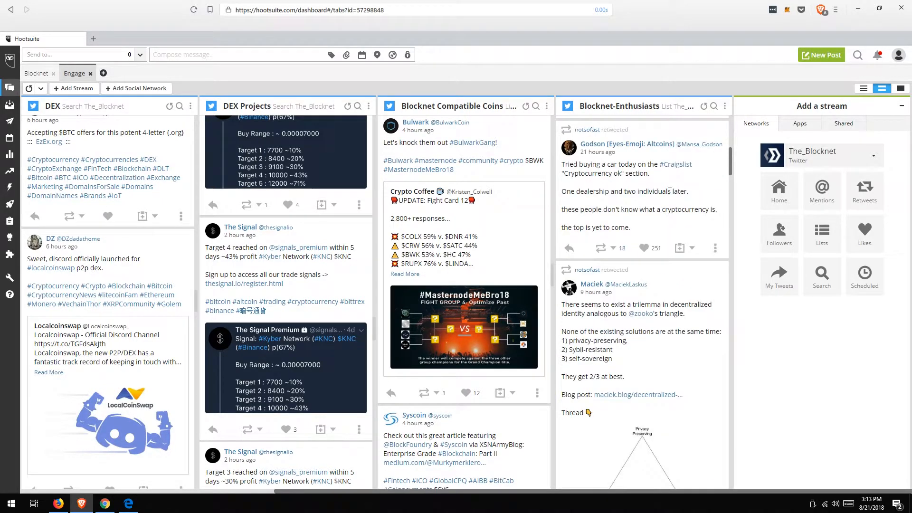
pyautogui.scroll(-3, 669, 193)
pyautogui.scroll(-10, 669, 193)
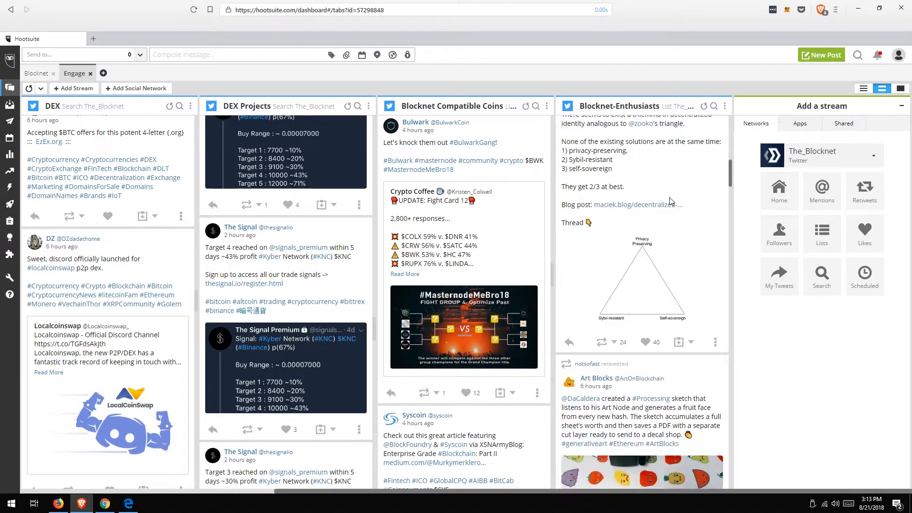
pyautogui.moveTo(616, 258); pyautogui.dragTo(561, 240)
pyautogui.click(596, 247)
pyautogui.scroll(-6, 597, 247)
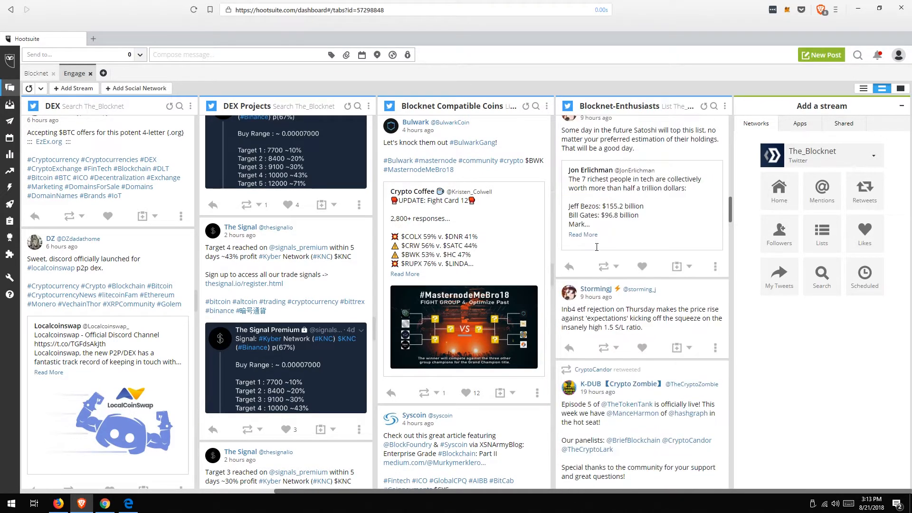
pyautogui.scroll(-3, 633, 223)
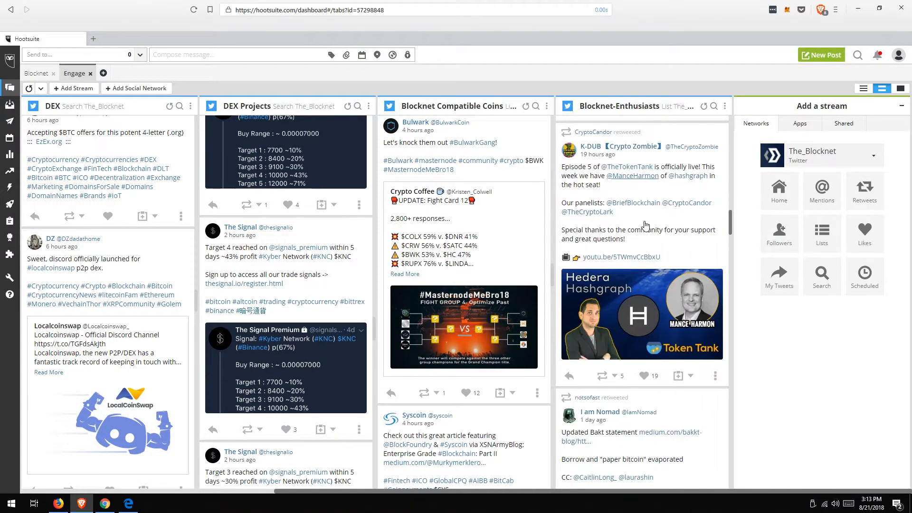
pyautogui.scroll(-4, 660, 253)
pyautogui.scroll(-1, 660, 254)
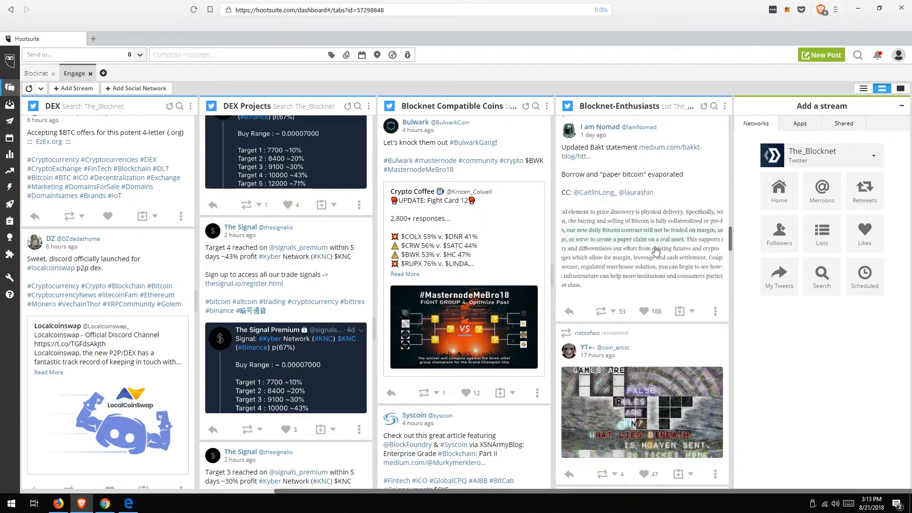
pyautogui.scroll(-7, 679, 228)
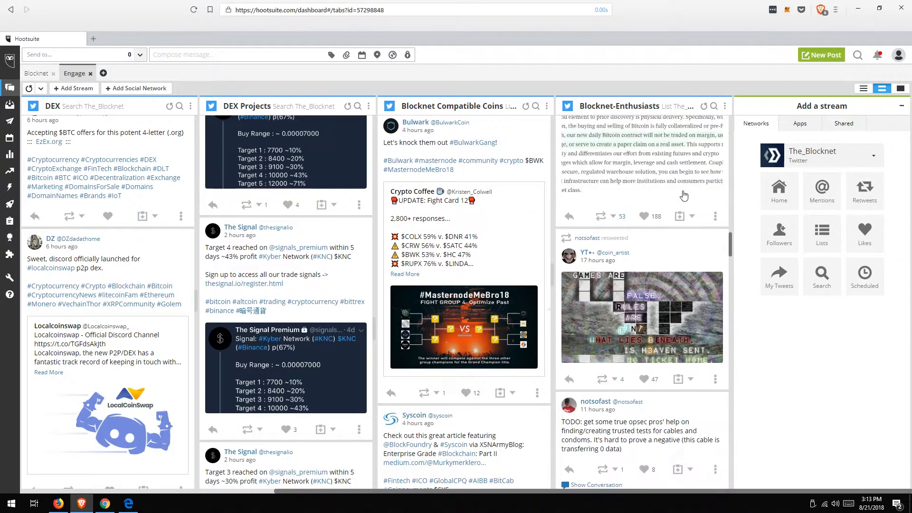
pyautogui.scroll(-5, 659, 315)
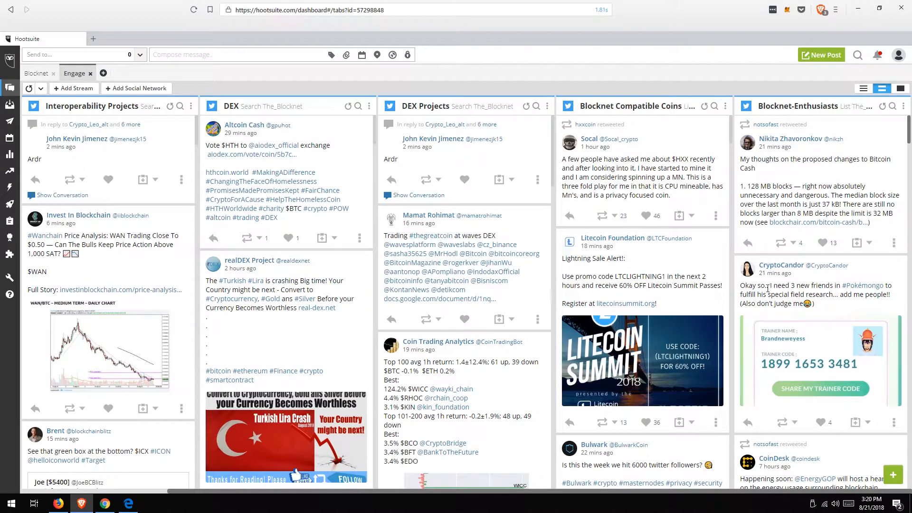
# Read the #internetofblockchains podcast tweet at the start of the Interoperability stream and like it.
pyautogui.hscroll(-3, 745, 286)
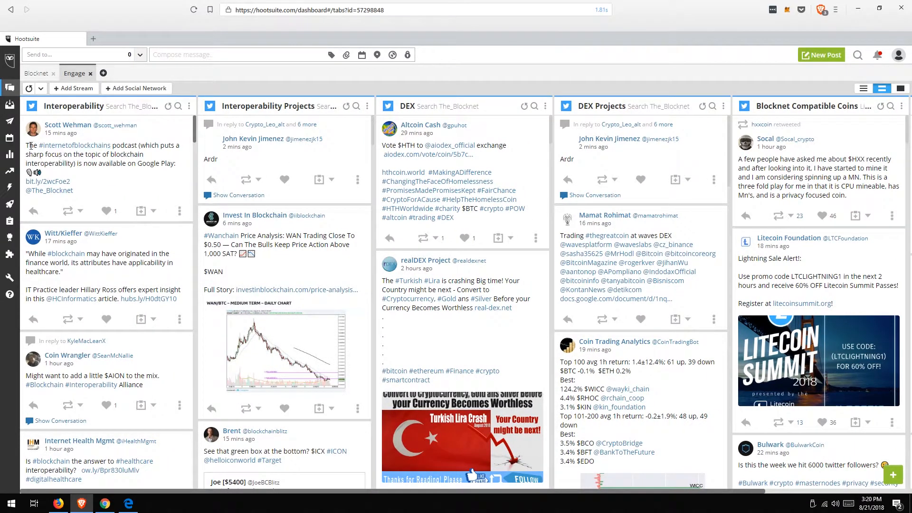
pyautogui.moveTo(27, 145); pyautogui.dragTo(140, 149)
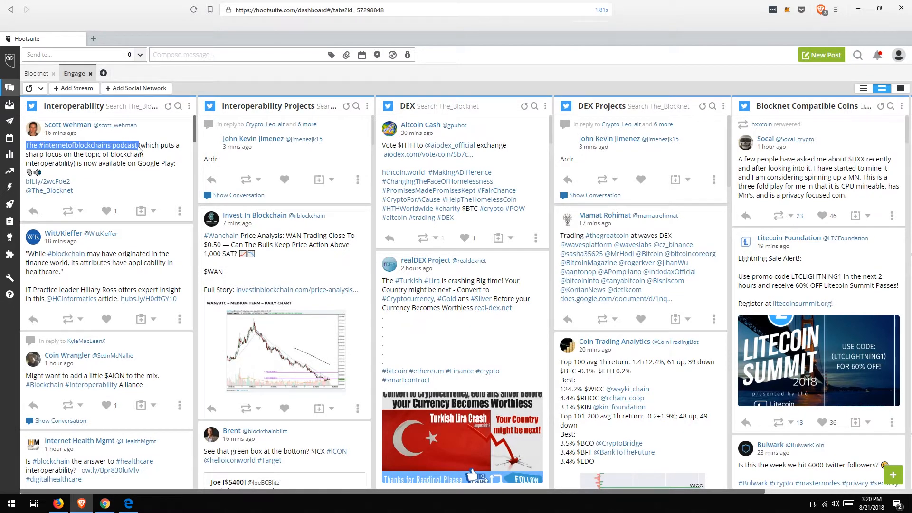
pyautogui.click(137, 147)
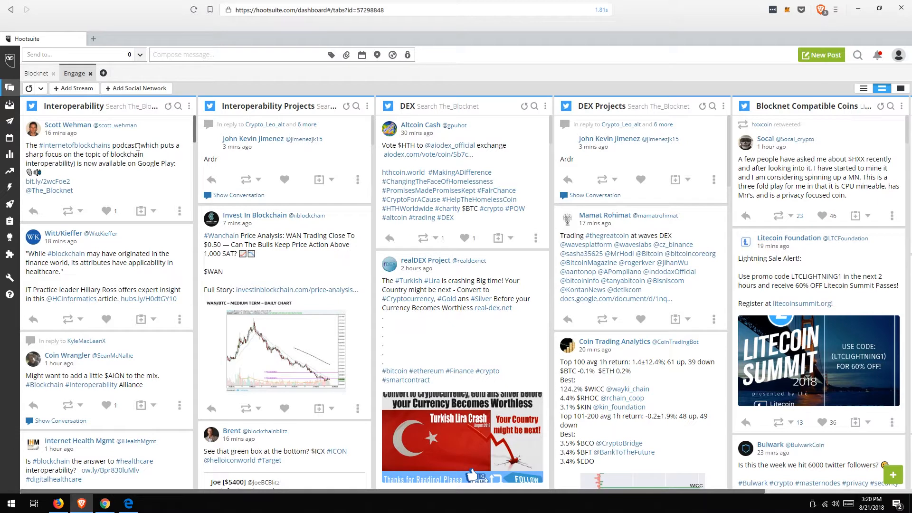
pyautogui.moveTo(138, 166); pyautogui.dragTo(175, 166)
pyautogui.click(172, 172)
pyautogui.click(107, 212)
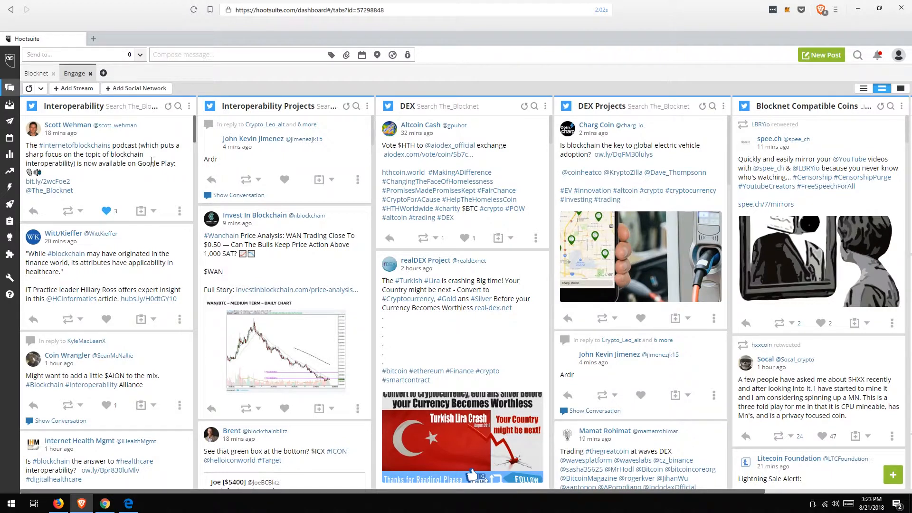
# Try to retweet the #internetofblockchains podcast tweet, read the required permissions and cancel the permission request.
pyautogui.click(67, 212)
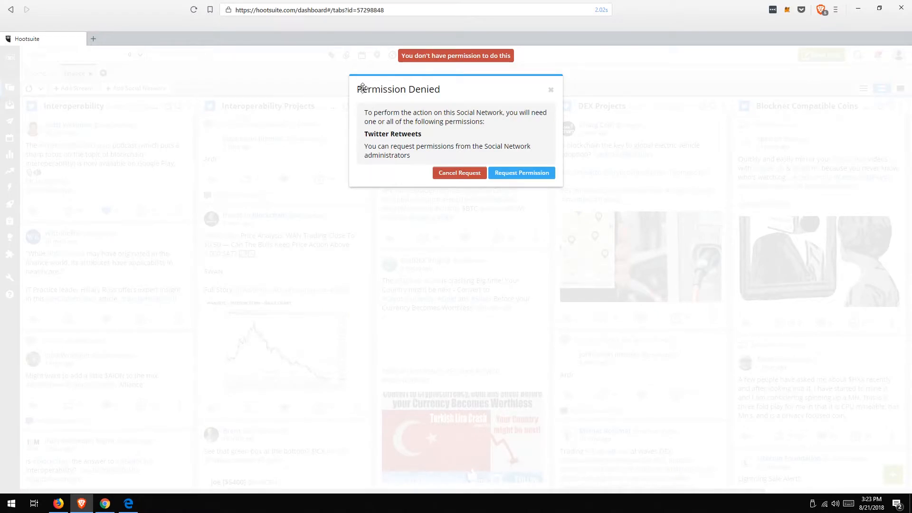
pyautogui.moveTo(365, 112); pyautogui.dragTo(485, 127)
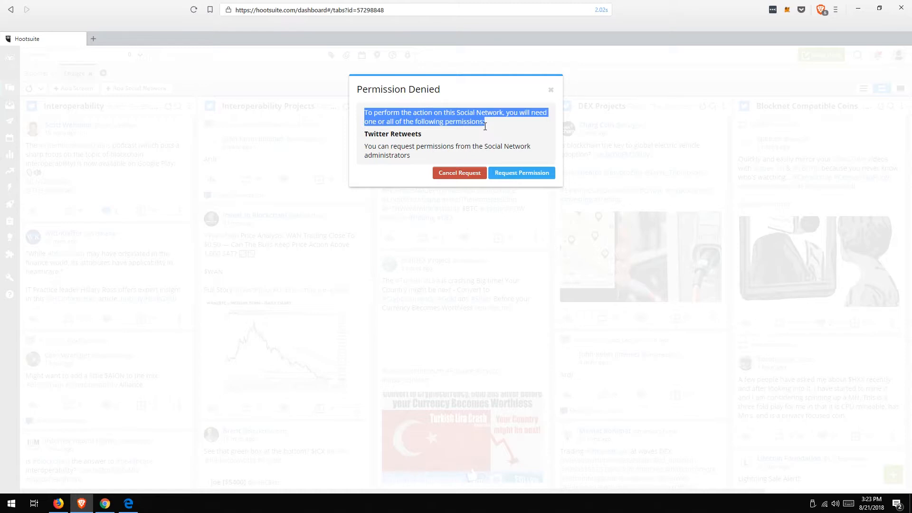
pyautogui.click(426, 159)
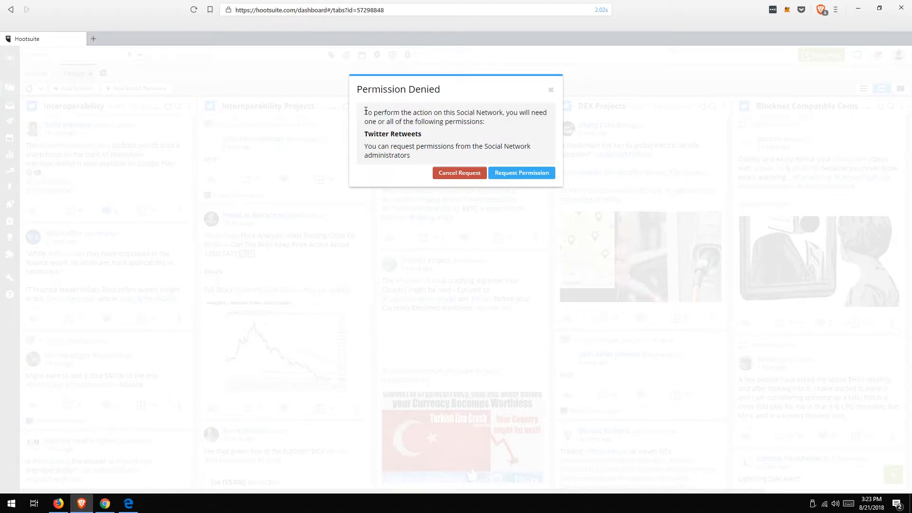
pyautogui.click(456, 176)
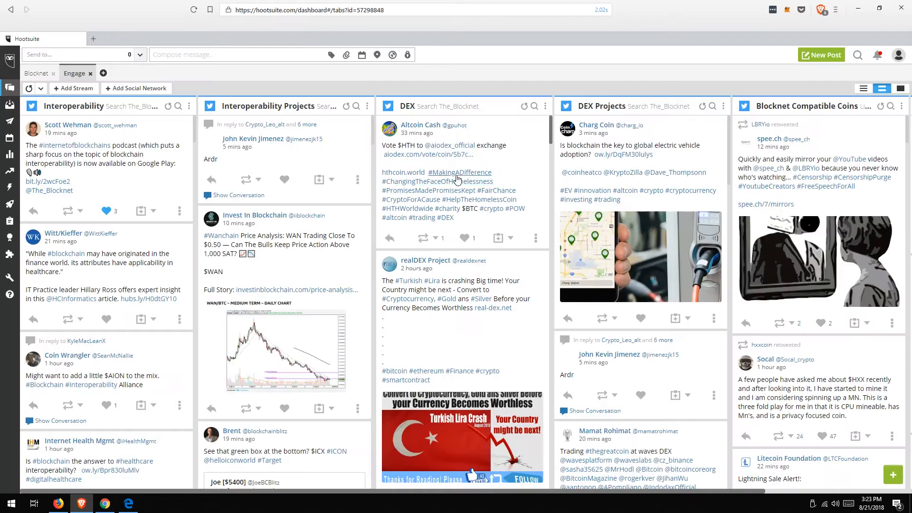
# Assign the #internetofblockchains podcast tweet to the Brand Leads team with the note "This would be a great retweet".
pyautogui.click(141, 211)
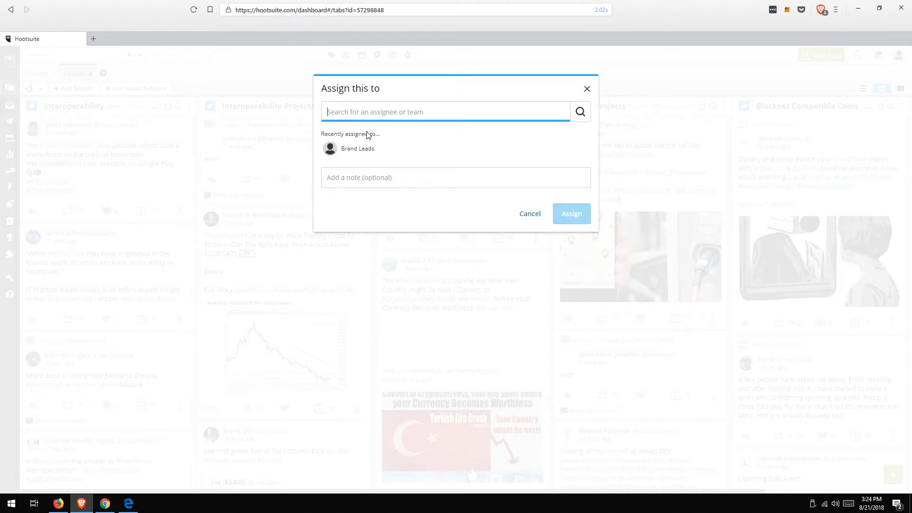
pyautogui.write('b')
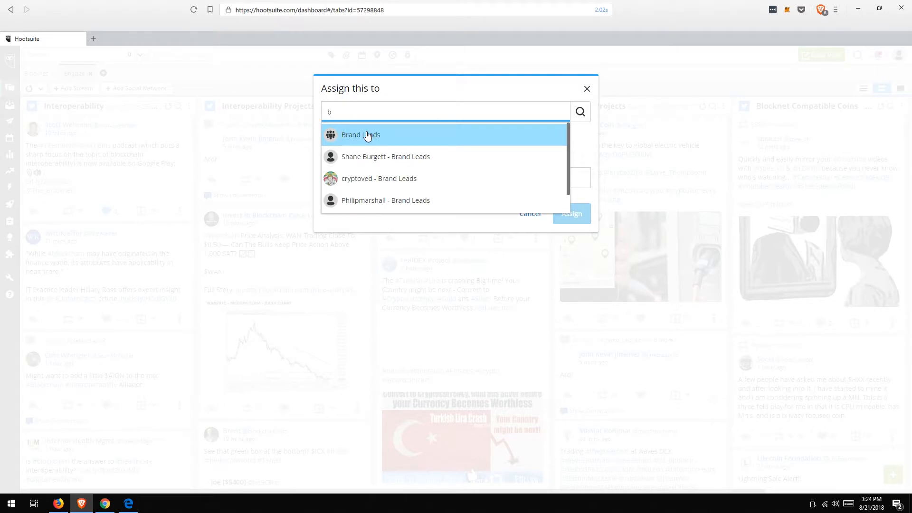
pyautogui.click(367, 136)
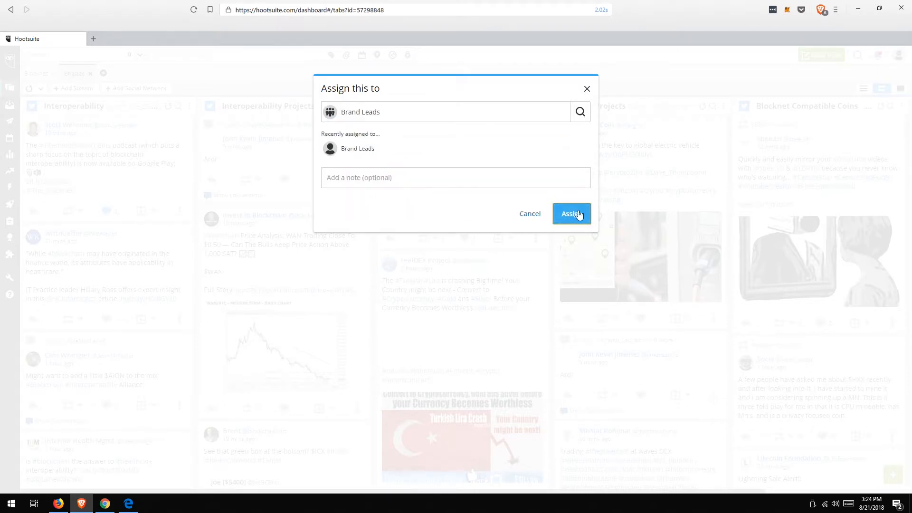
pyautogui.click(438, 180)
pyautogui.write('This would be a great retweet')
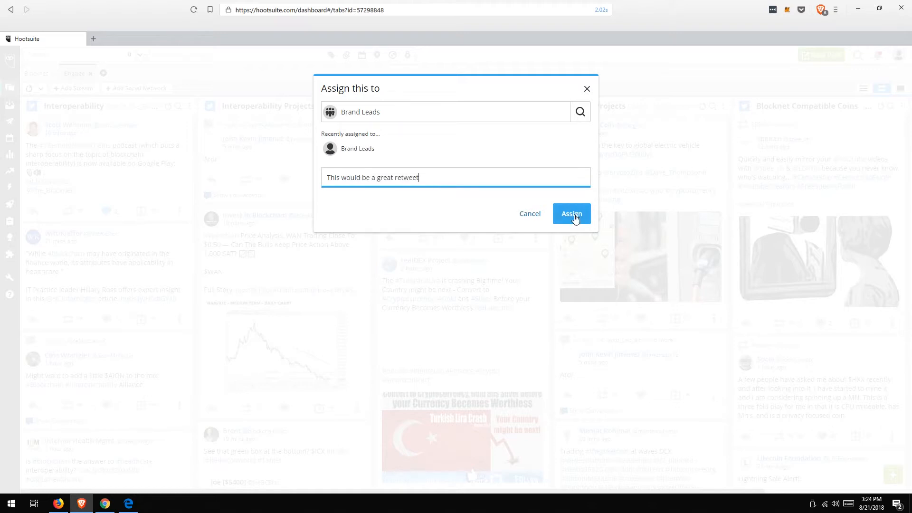
pyautogui.click(574, 218)
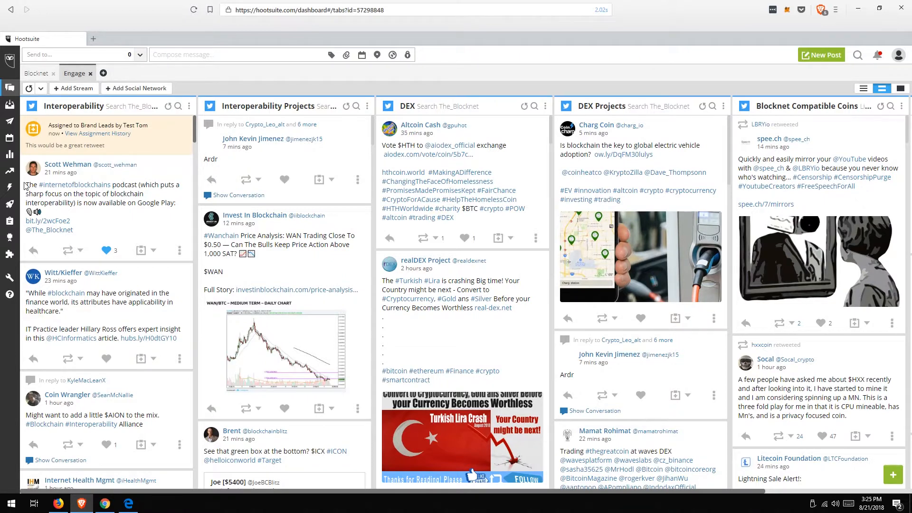
# Reply to the #internetofblockchains podcast tweet as The_Blocknet with "Awesome job getting this podcast on all the major platforms!!" and send it.
pyautogui.moveTo(25, 185); pyautogui.dragTo(182, 204)
pyautogui.click(206, 188)
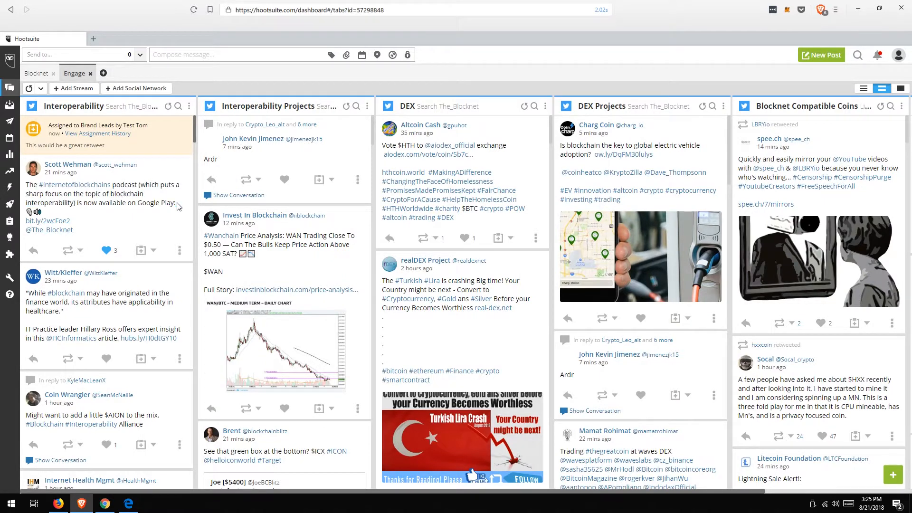
pyautogui.click(33, 250)
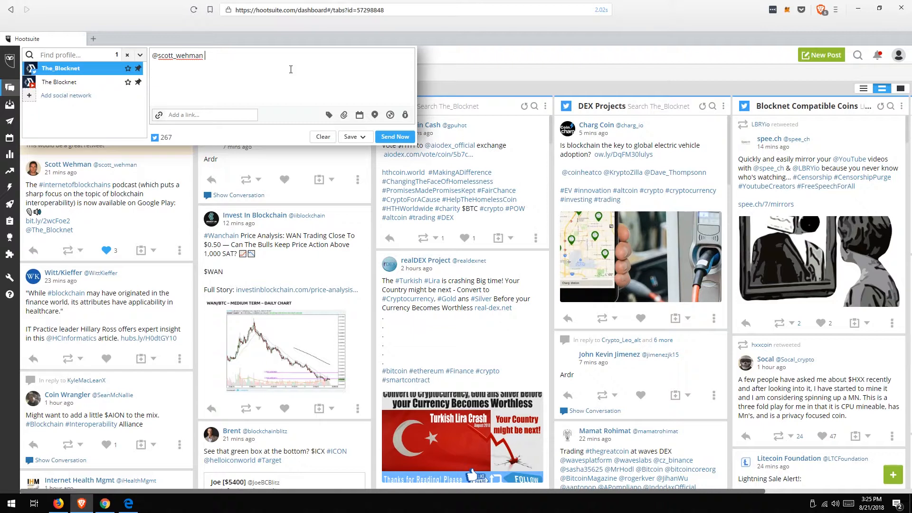
pyautogui.write('Awesome job getting this podcast on all the major platforms!!')
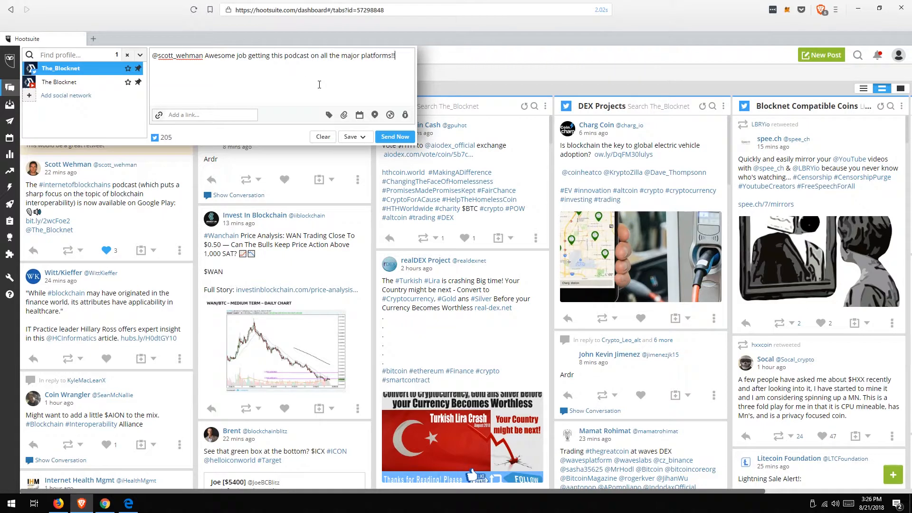
pyautogui.click(400, 137)
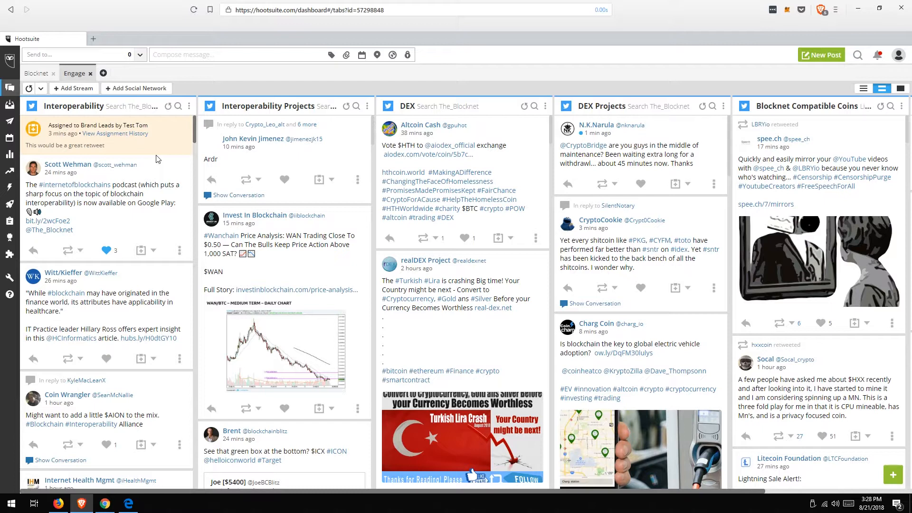
# Switch to the Blocknet board and look through the recent posts and retweets in the My Tweets stream.
pyautogui.click(36, 75)
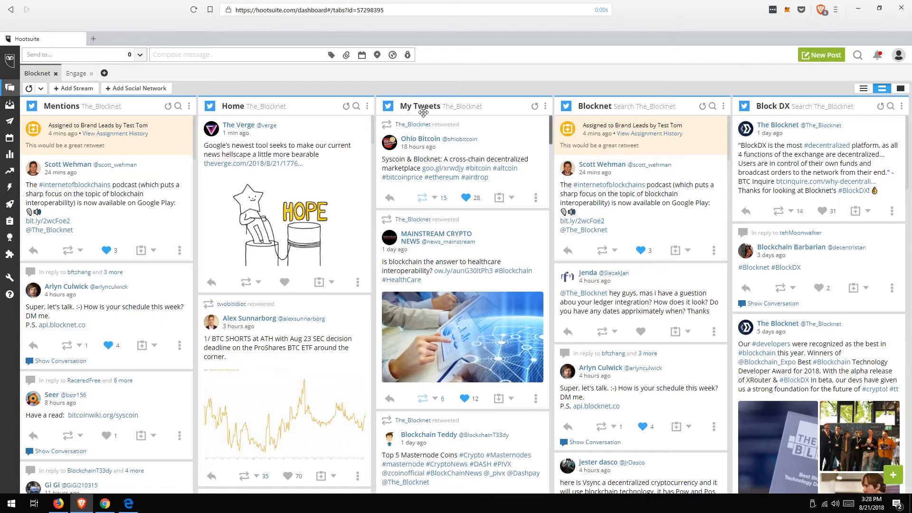
pyautogui.scroll(-5, 456, 228)
pyautogui.scroll(-3, 487, 246)
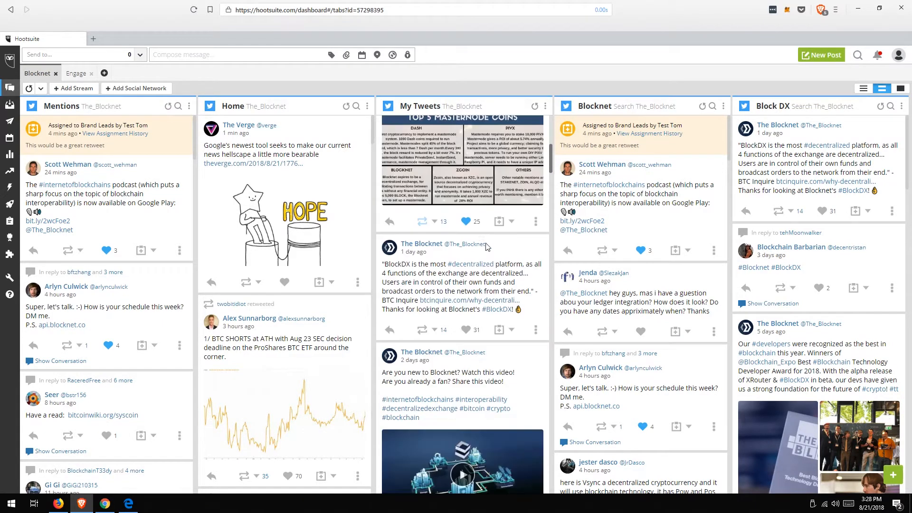
pyautogui.scroll(8, 498, 295)
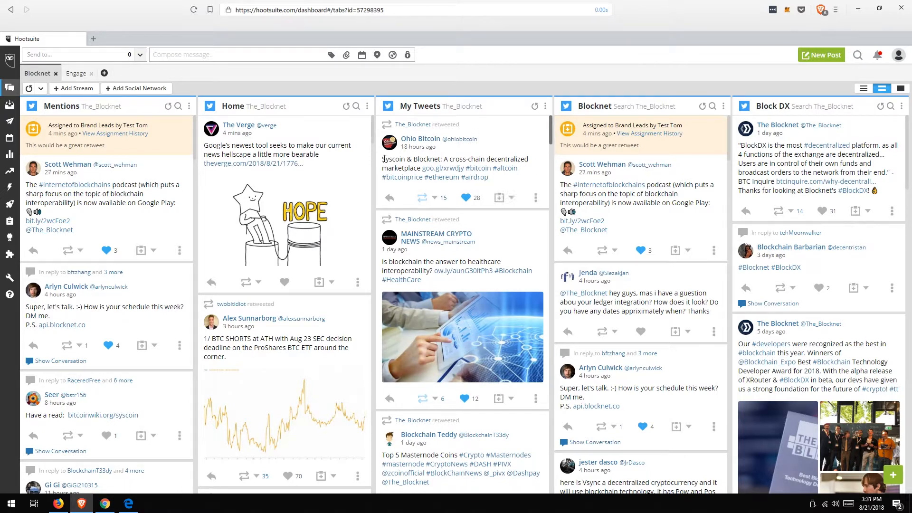
# Start a new post in the full composer and choose The_Blocknet Twitter profile as its destination.
pyautogui.click(253, 56)
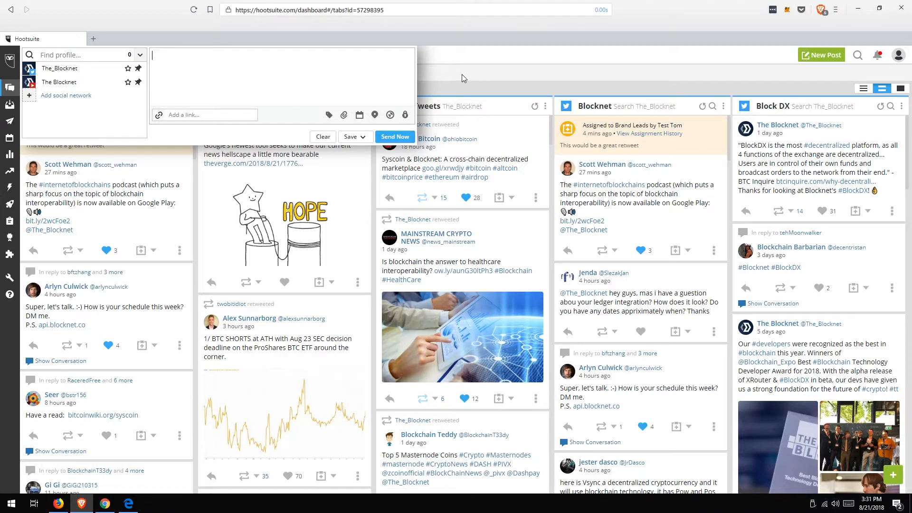
pyautogui.click(494, 80)
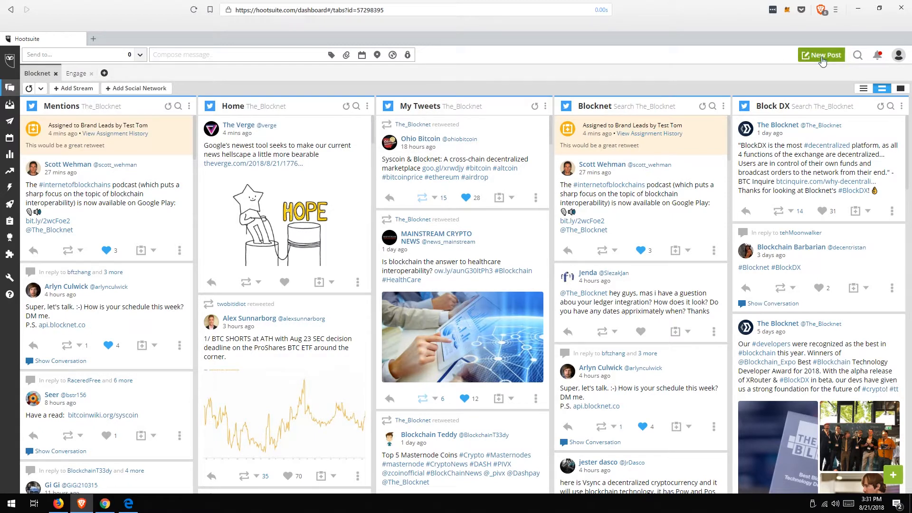
pyautogui.click(822, 58)
pyautogui.click(327, 119)
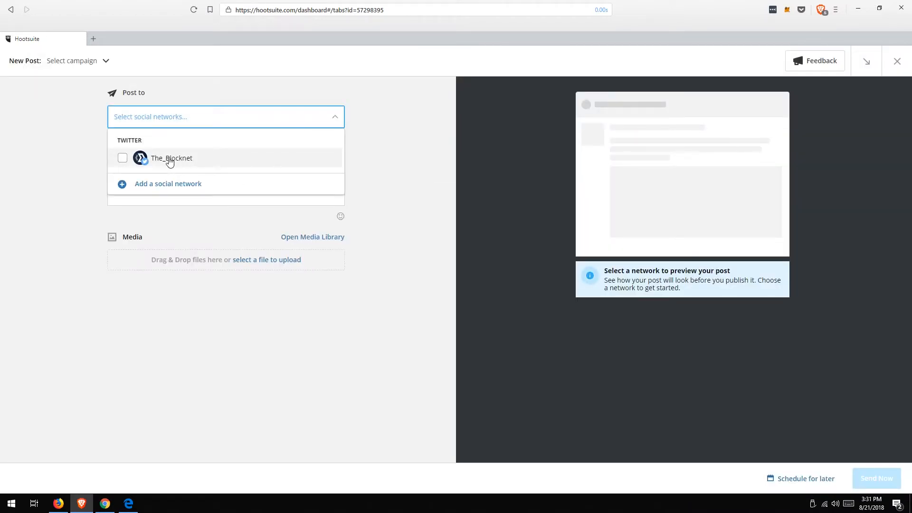
pyautogui.click(182, 163)
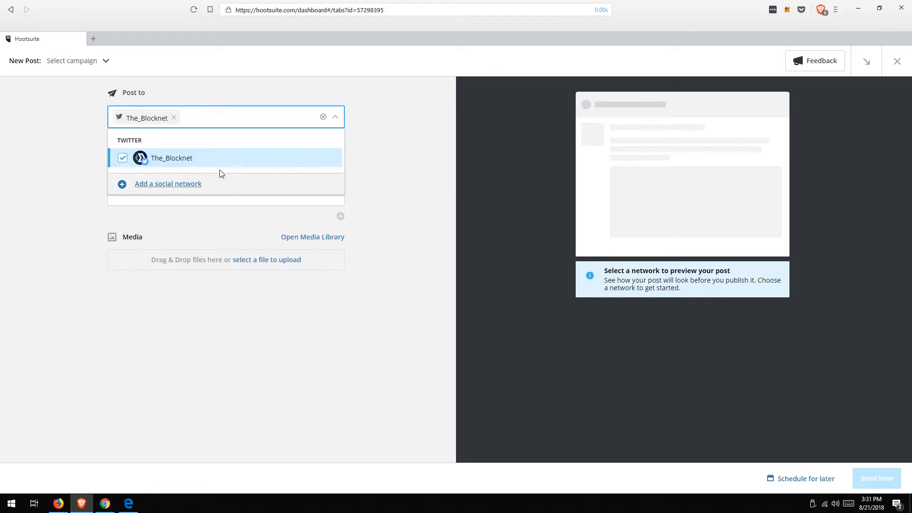
# Enter "This is a test!" as the text of the new post.
pyautogui.click(148, 171)
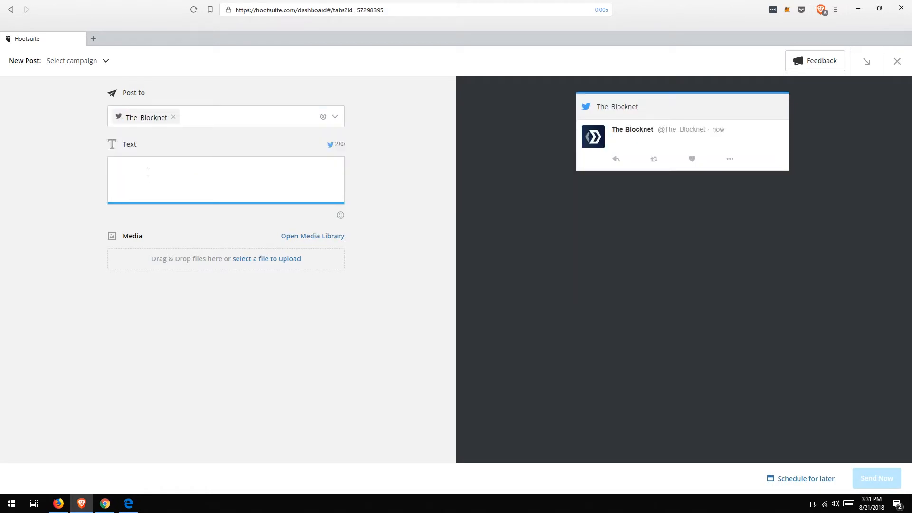
pyautogui.write('This is s')
pyautogui.press('BackSpace')
pyautogui.write('a test!')
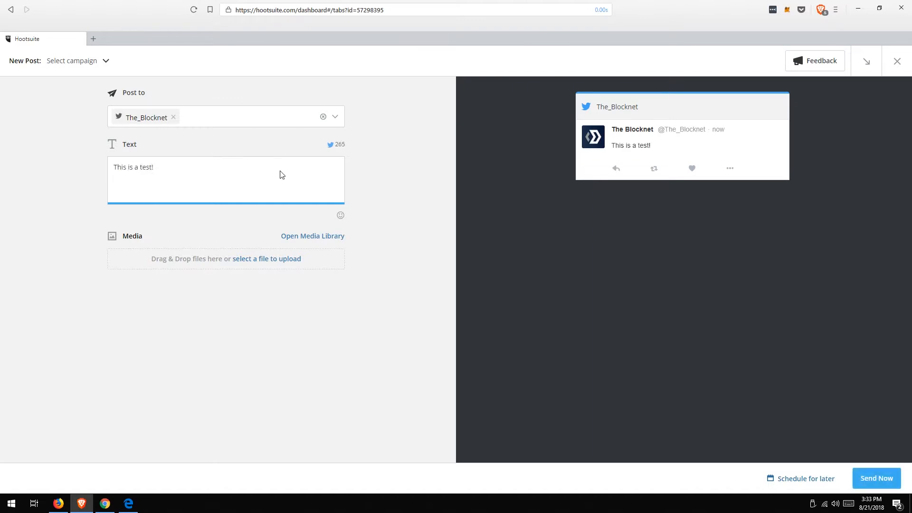
# Add a grinning smiley emoji at the end of the post text and send the post immediately.
pyautogui.click(340, 215)
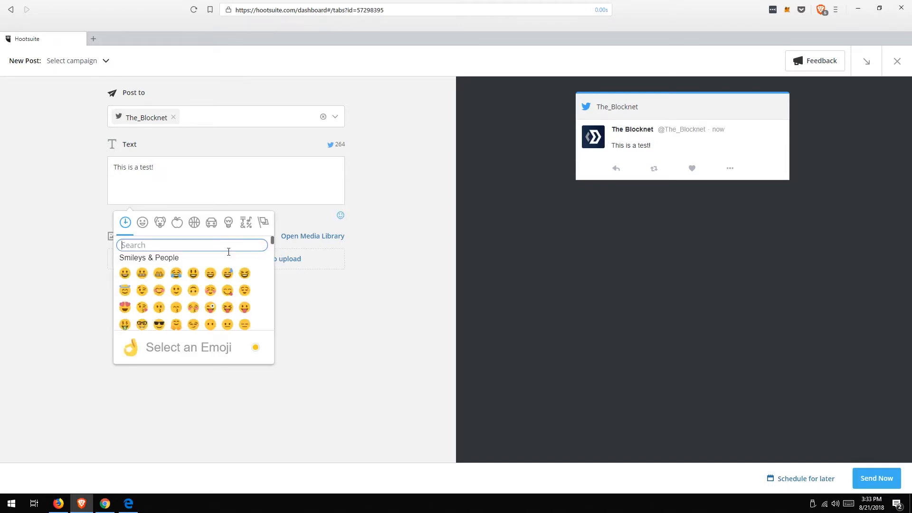
pyautogui.click(193, 273)
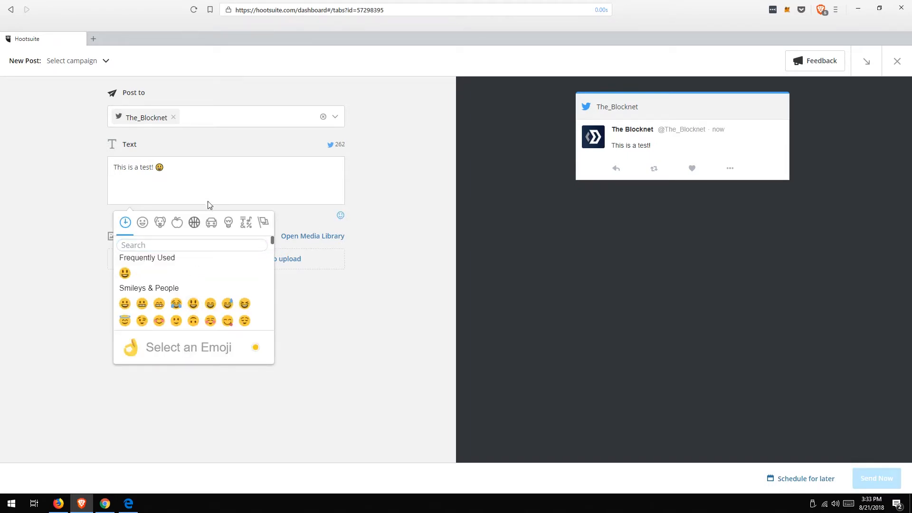
pyautogui.click(194, 169)
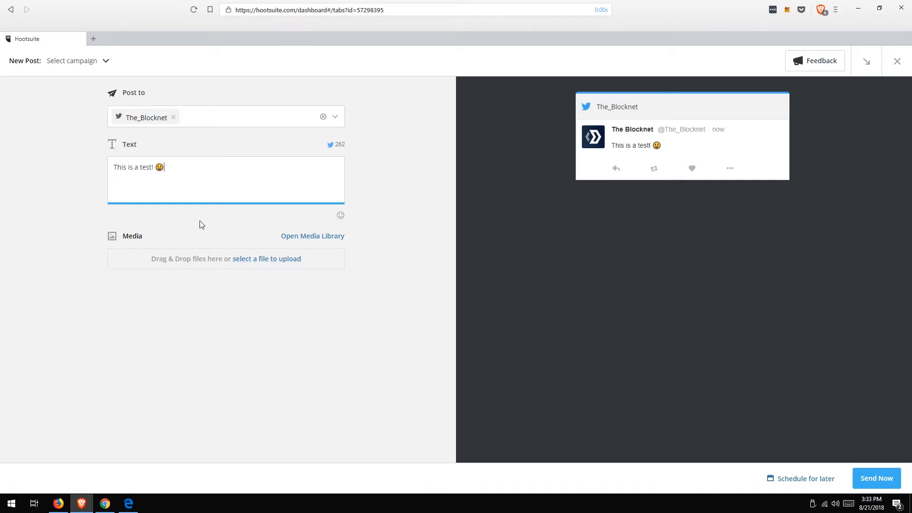
pyautogui.click(372, 161)
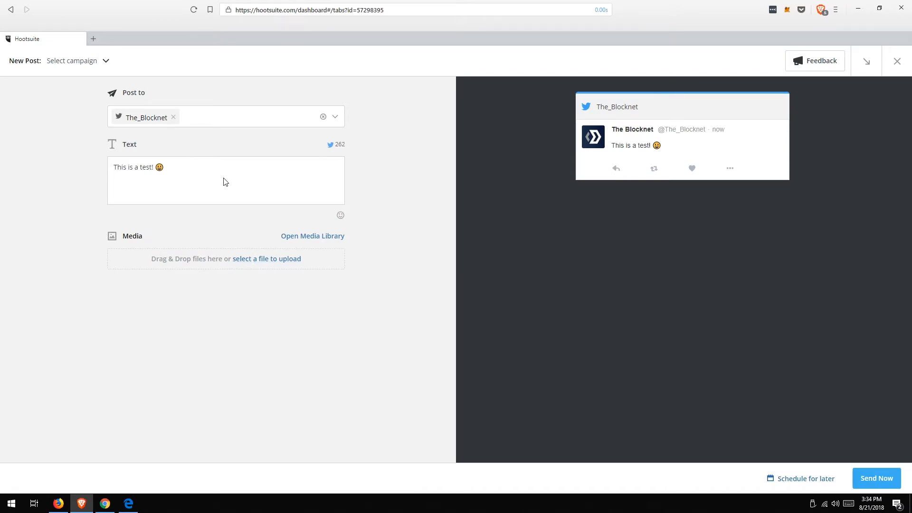
pyautogui.click(876, 479)
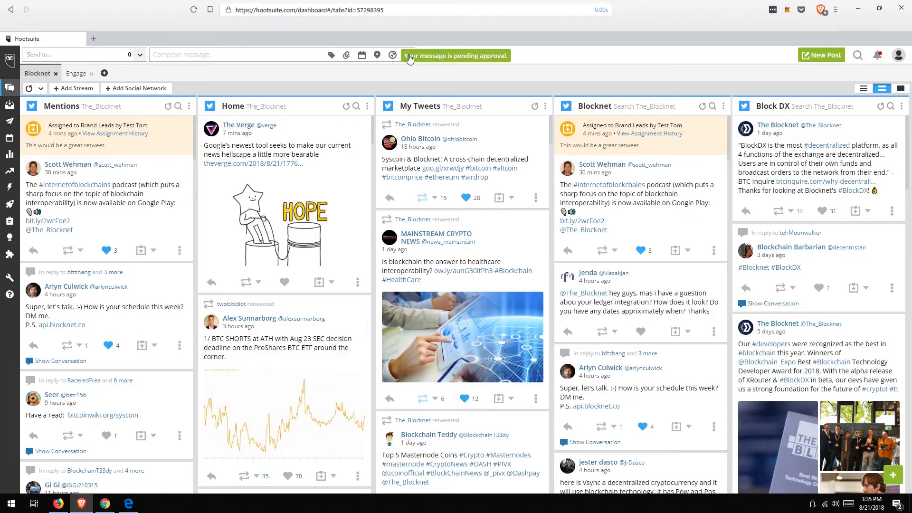
pyautogui.click(506, 62)
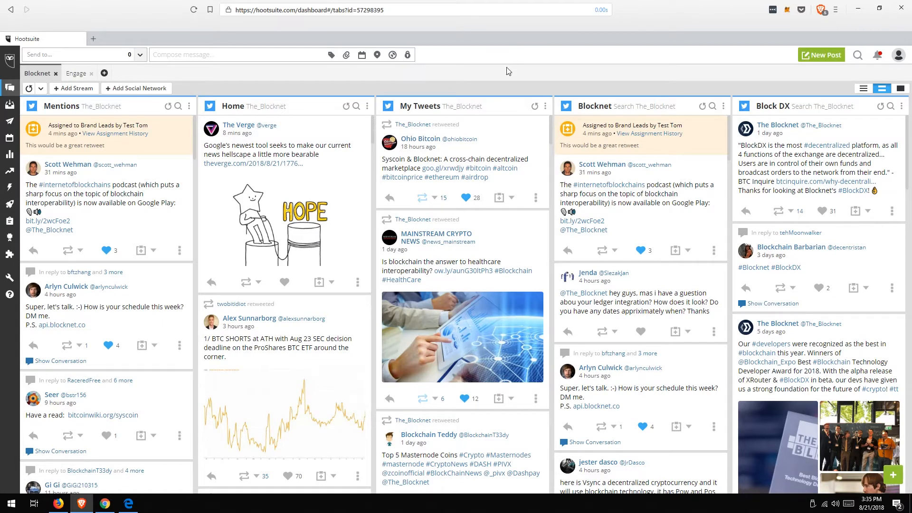